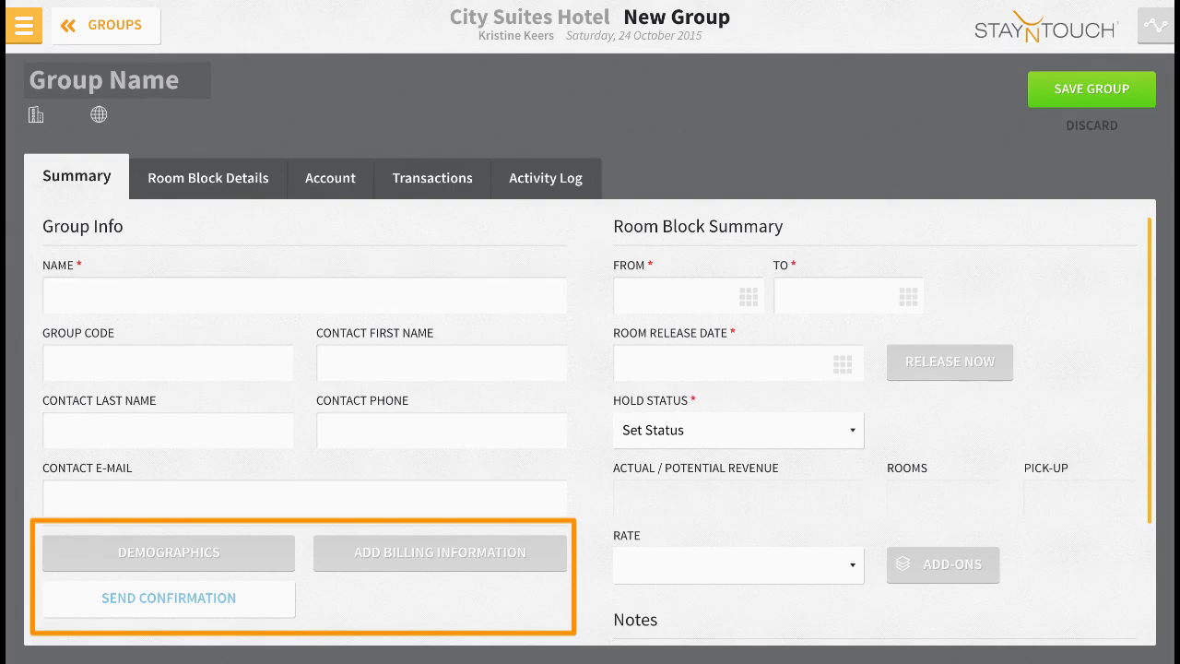
# Name the new group as the contact family's reunion.
pyautogui.write('Merriman')
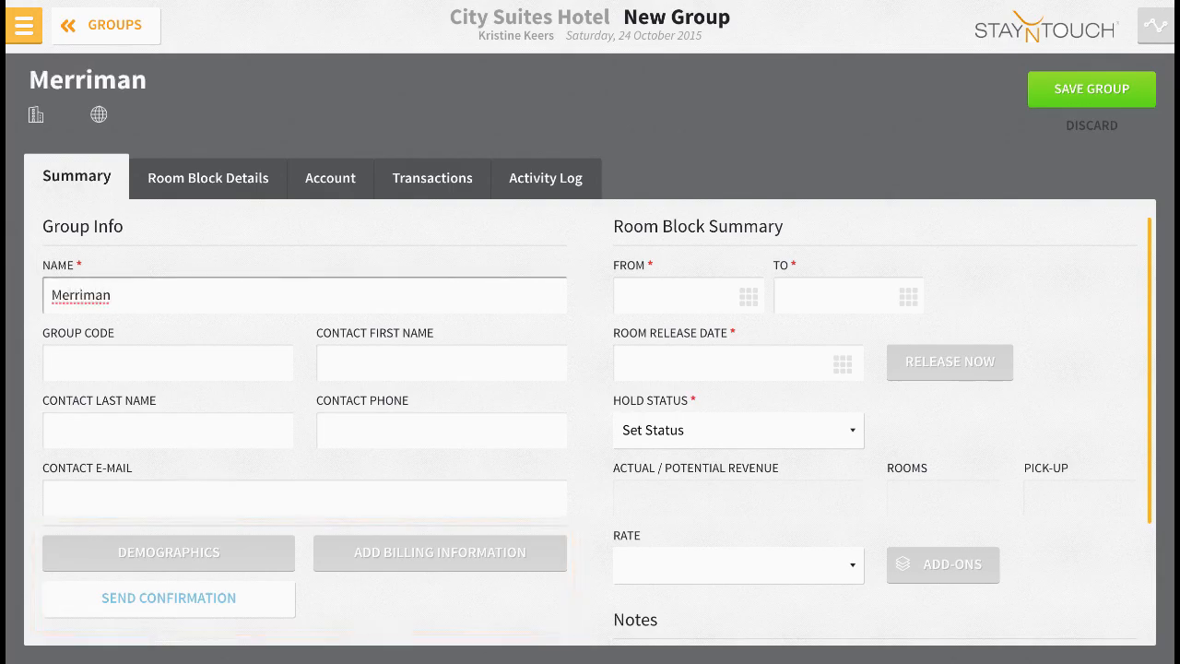
pyautogui.write(' Family Reunion')
pyautogui.press('Tab')
pyautogui.press('Tab')
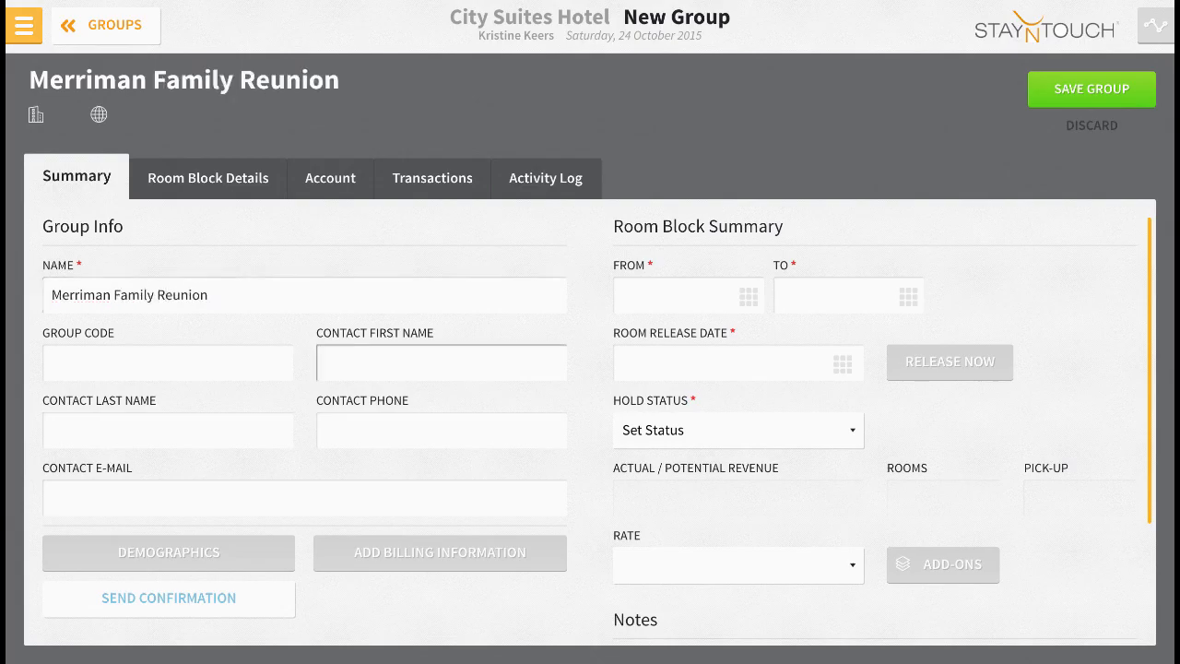
# Enter the group contact's first name, last name, phone number and e-mail address.
pyautogui.press('Tab')
pyautogui.press('Tab')
pyautogui.write('555-123-6789')
pyautogui.press('Tab')
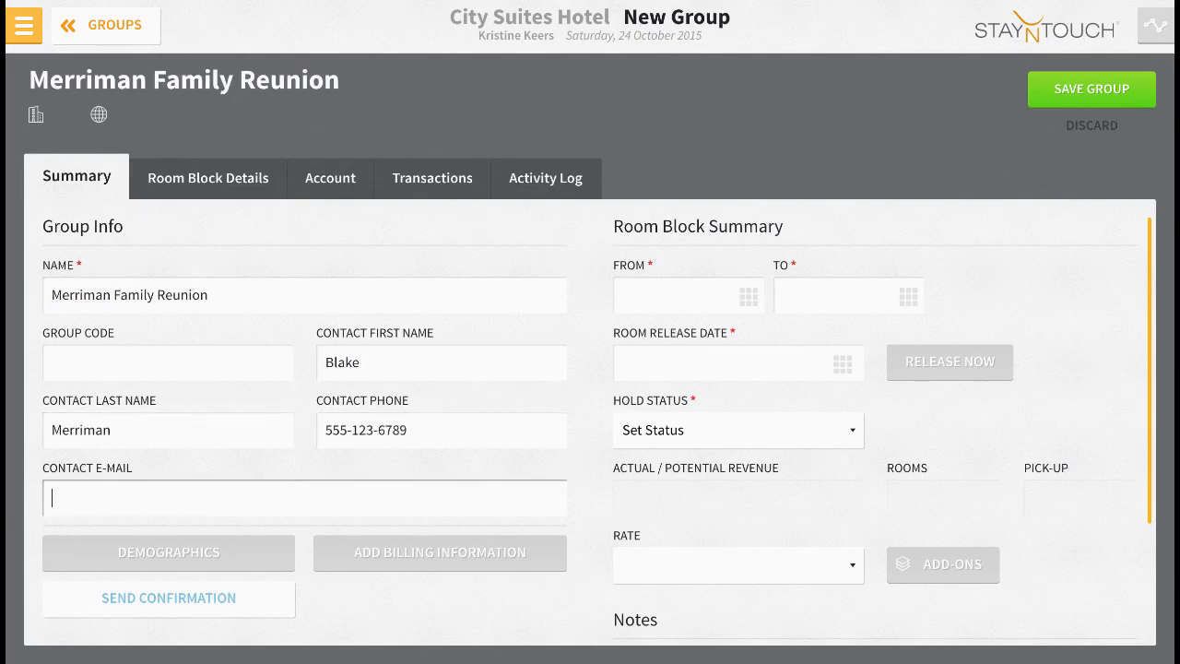
pyautogui.write('email@domain.com')
# Set the room block dates from 28/07/2016 to 31/07/2016.
pyautogui.click(747, 296)
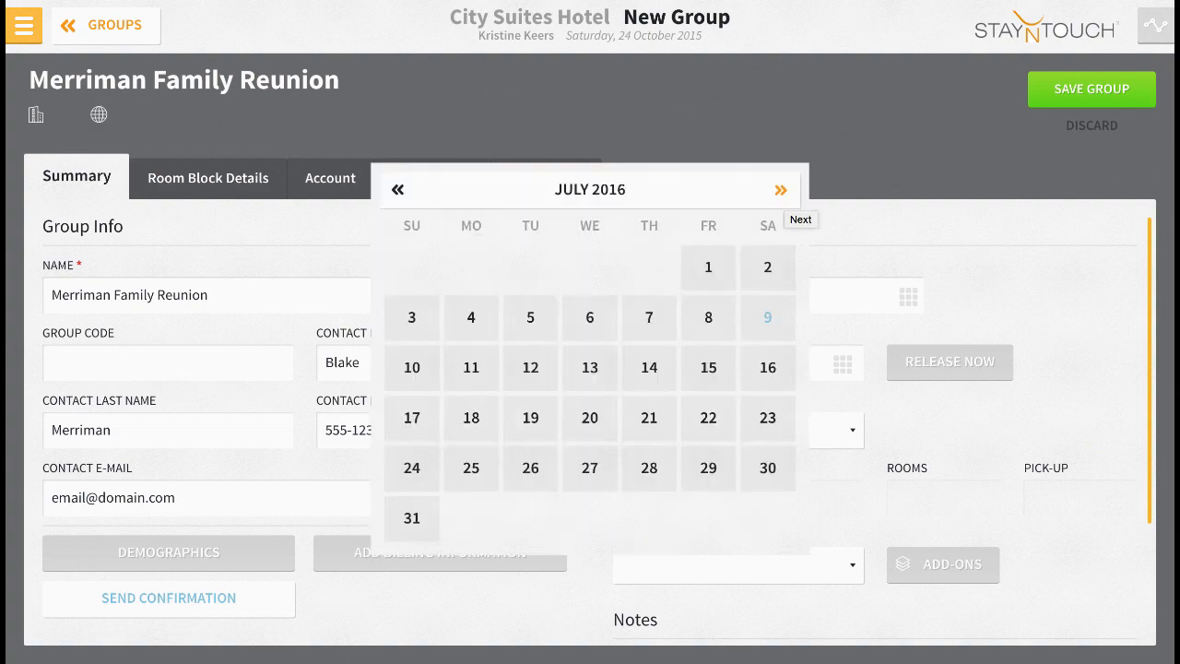
pyautogui.click(649, 468)
pyautogui.click(908, 296)
pyautogui.click(411, 518)
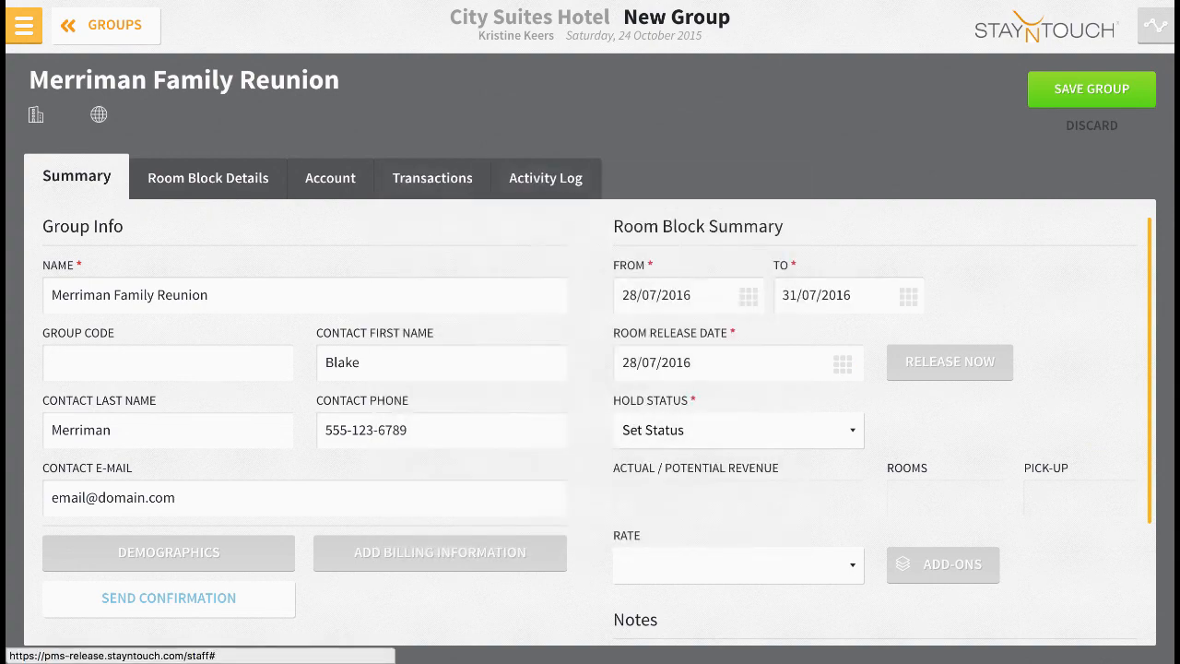
# Set the room release date to 27/07/2016 and the hold status to Tentative.
pyautogui.click(843, 362)
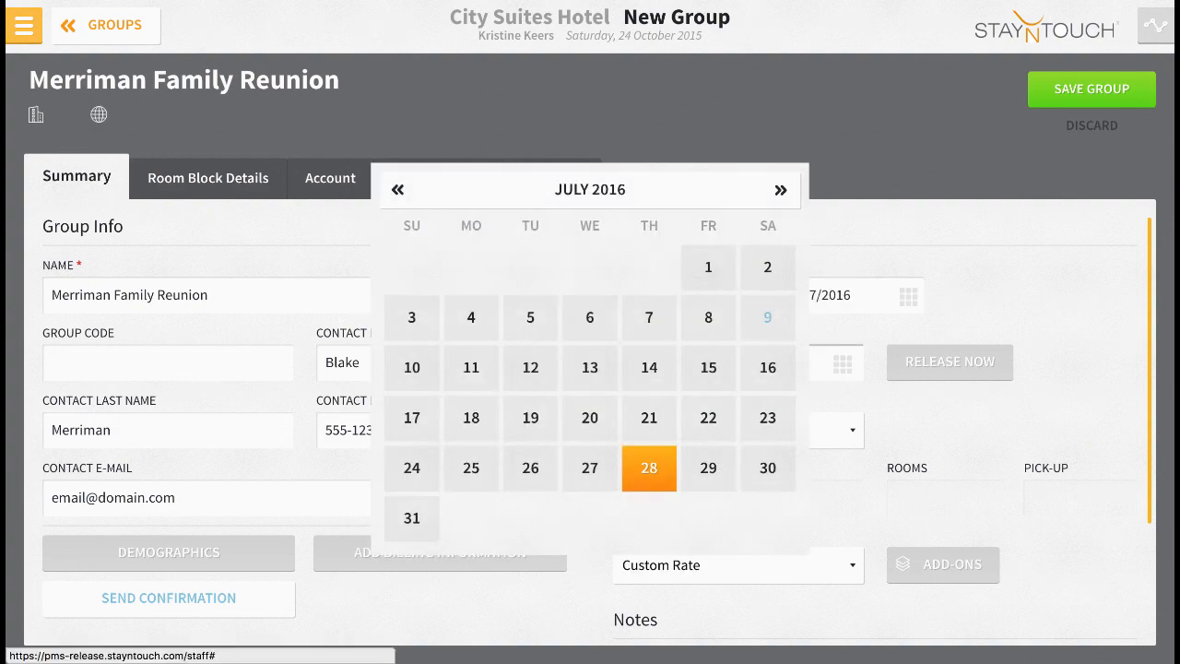
pyautogui.click(598, 466)
pyautogui.click(739, 431)
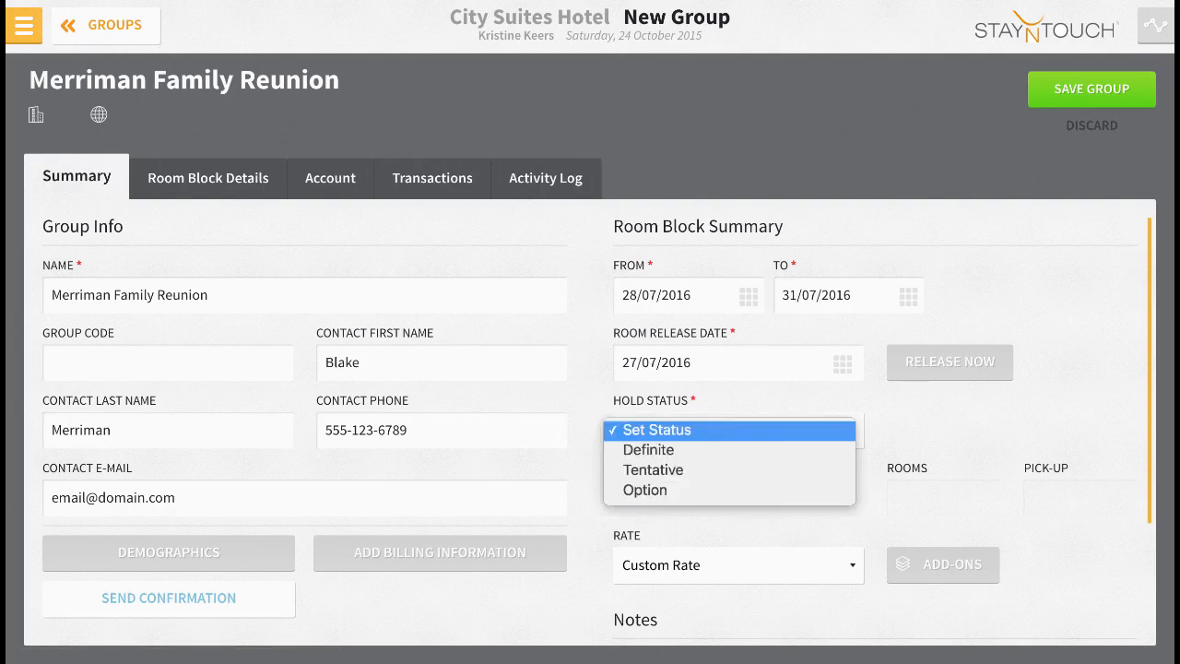
pyautogui.click(654, 469)
# Assign the group rate Group CORPORATE RATE INCL BREAKFAST to the room block.
pyautogui.scroll(-2, 590, 423)
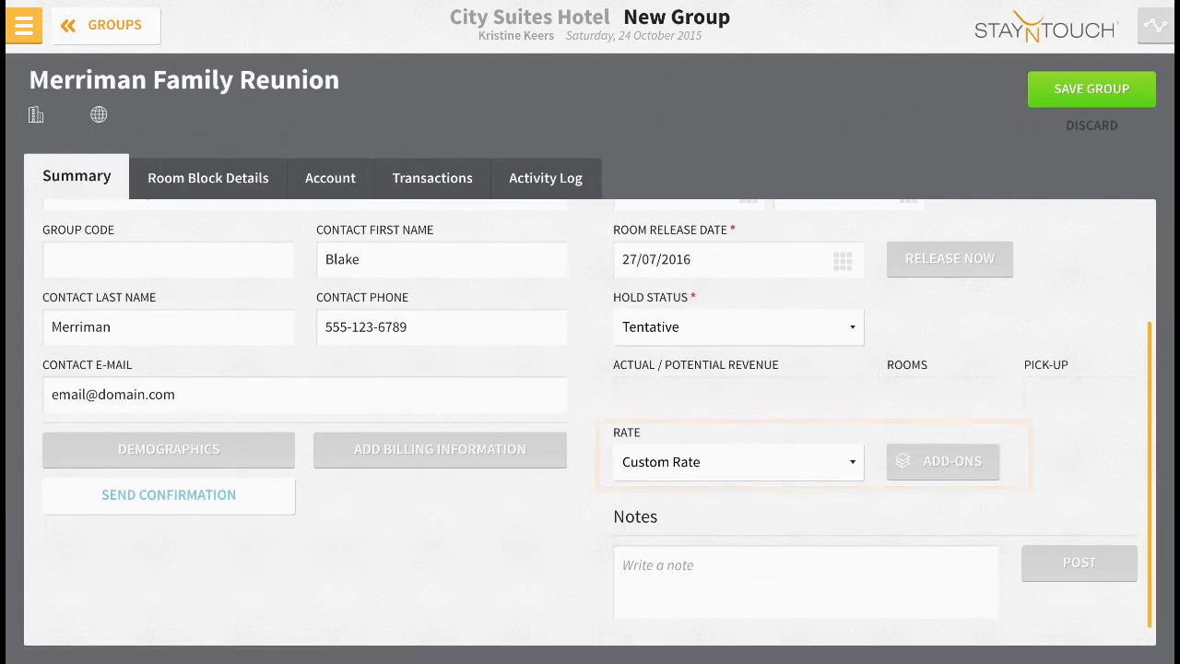
pyautogui.click(737, 461)
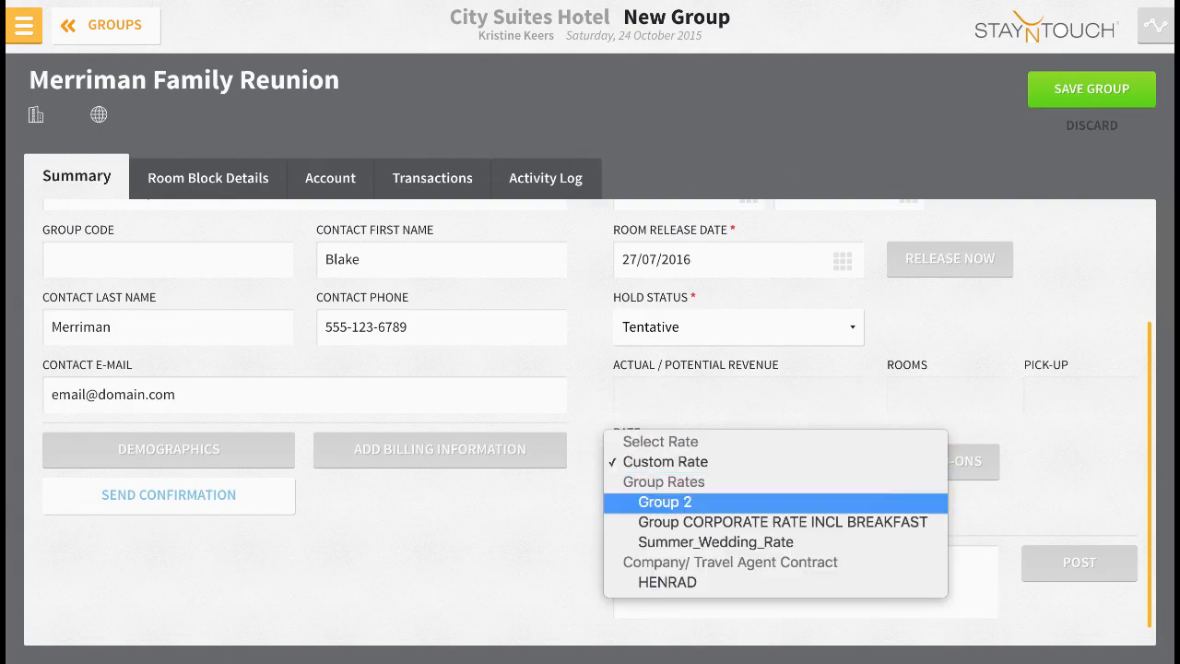
pyautogui.click(738, 522)
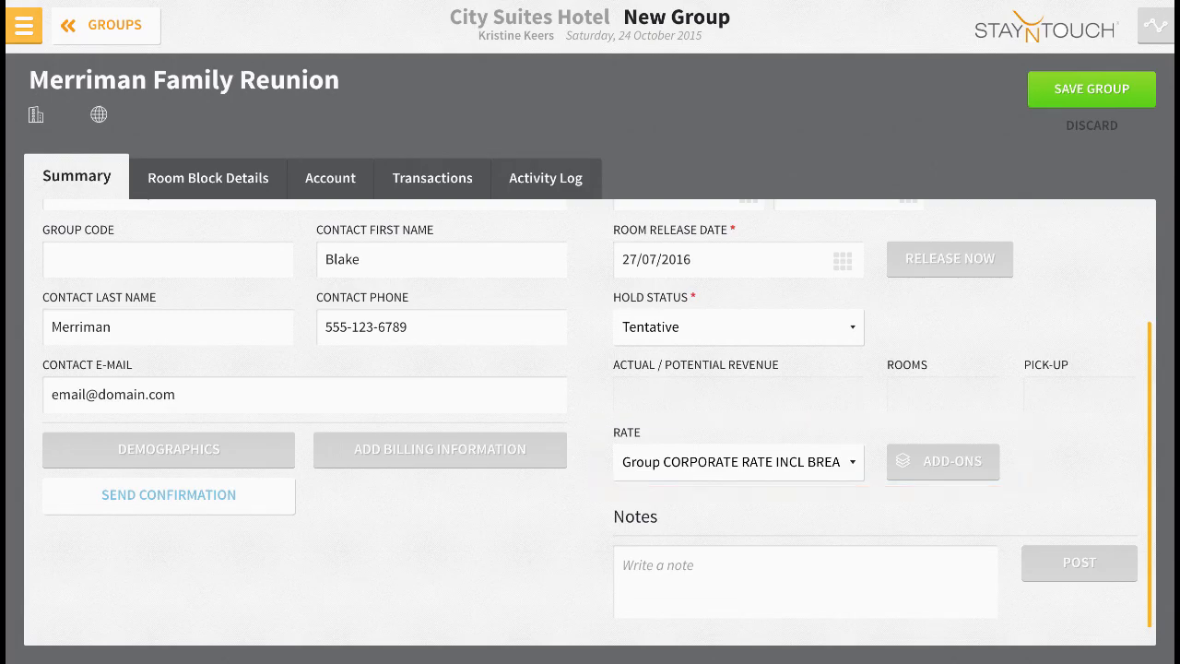
# Try out a group note reading "Notes go here." and erase it.
pyautogui.write('Note')
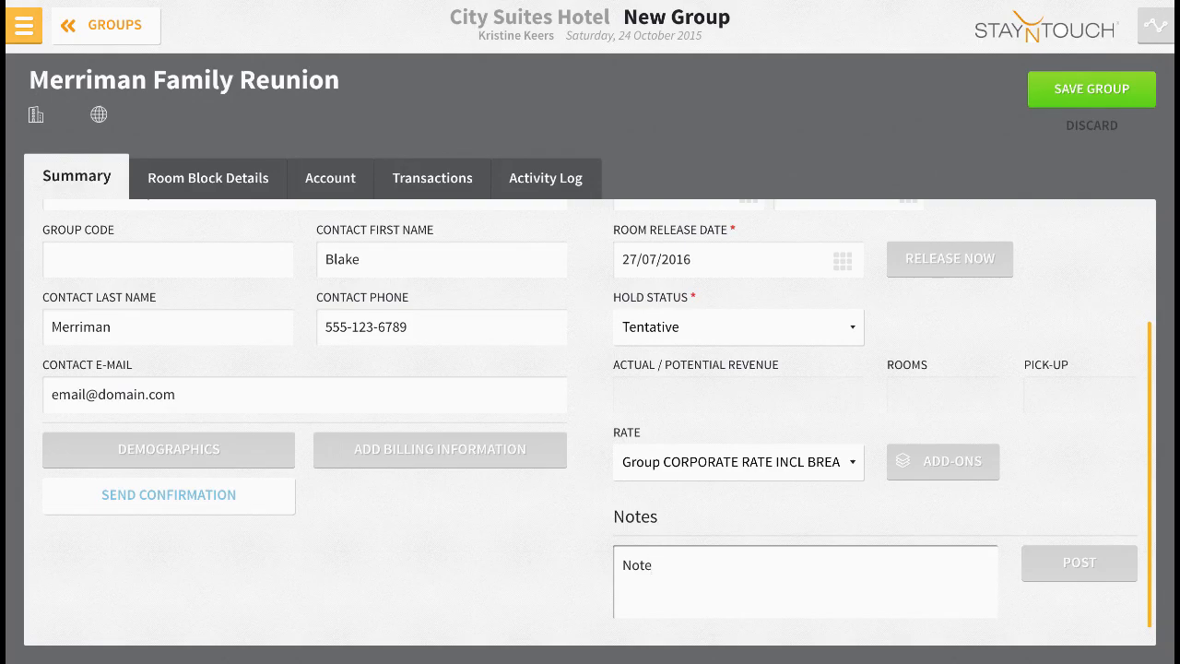
pyautogui.write('s go here.')
pyautogui.press('BackSpace')
pyautogui.press('BackSpace')
pyautogui.press('BackSpace')
pyautogui.press('BackSpace')
pyautogui.press('BackSpace')
pyautogui.press('BackSpace')
pyautogui.press('BackSpace')
pyautogui.press('BackSpace')
pyautogui.press('BackSpace')
pyautogui.press('BackSpace')
pyautogui.press('BackSpace')
pyautogui.press('BackSpace')
pyautogui.press('BackSpace')
pyautogui.press('BackSpace')
# Save the new group, and open and save its demographics.
pyautogui.scroll(2, 590, 422)
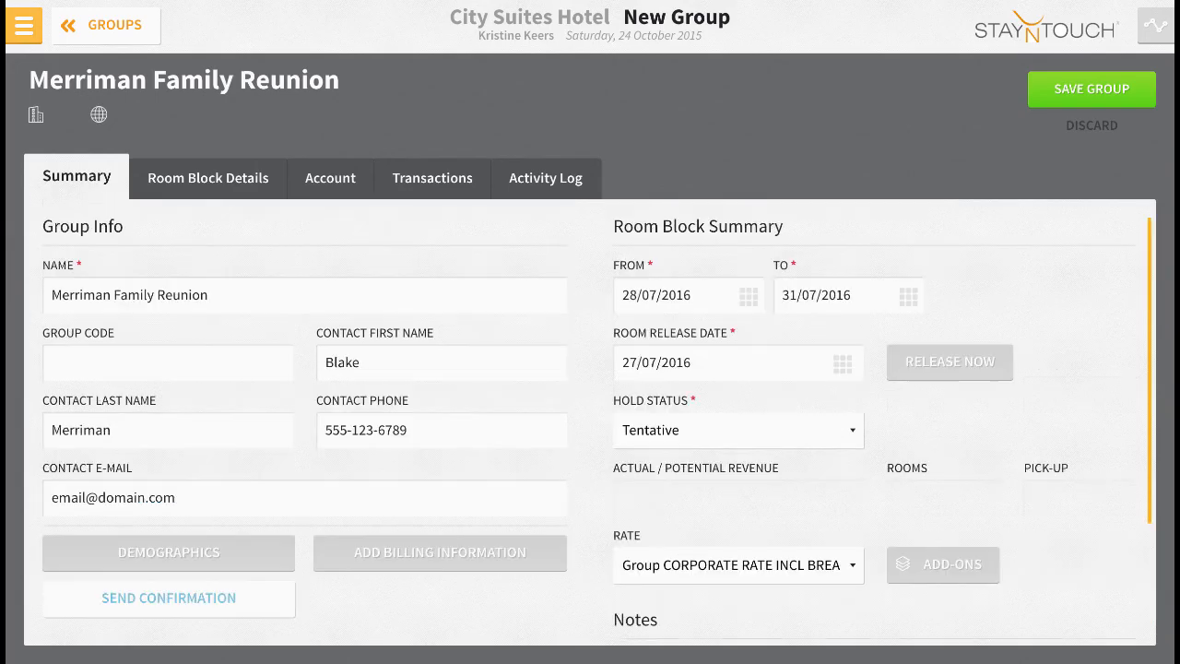
pyautogui.click(1091, 88)
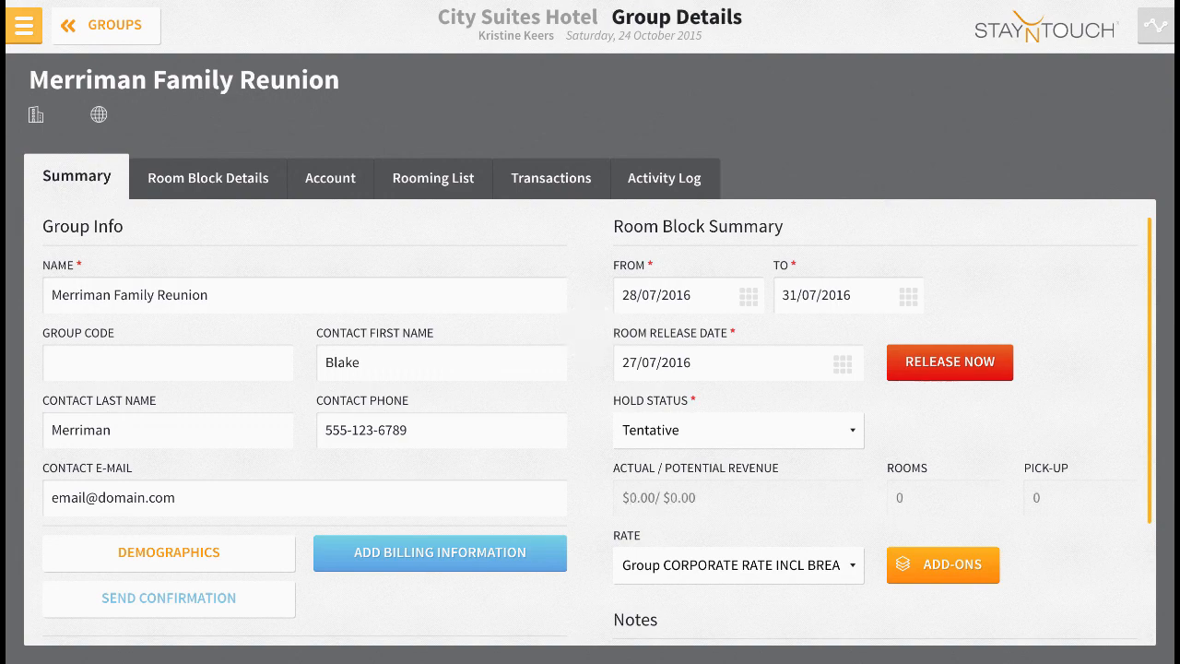
pyautogui.scroll(-2, 598, 422)
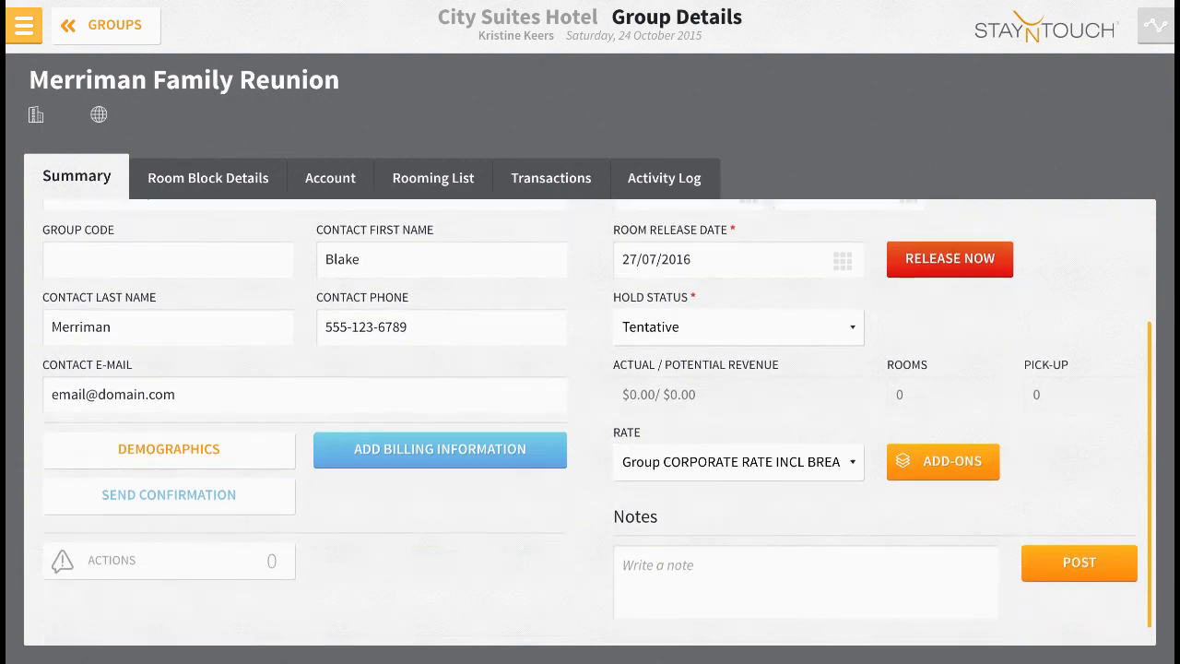
pyautogui.click(169, 450)
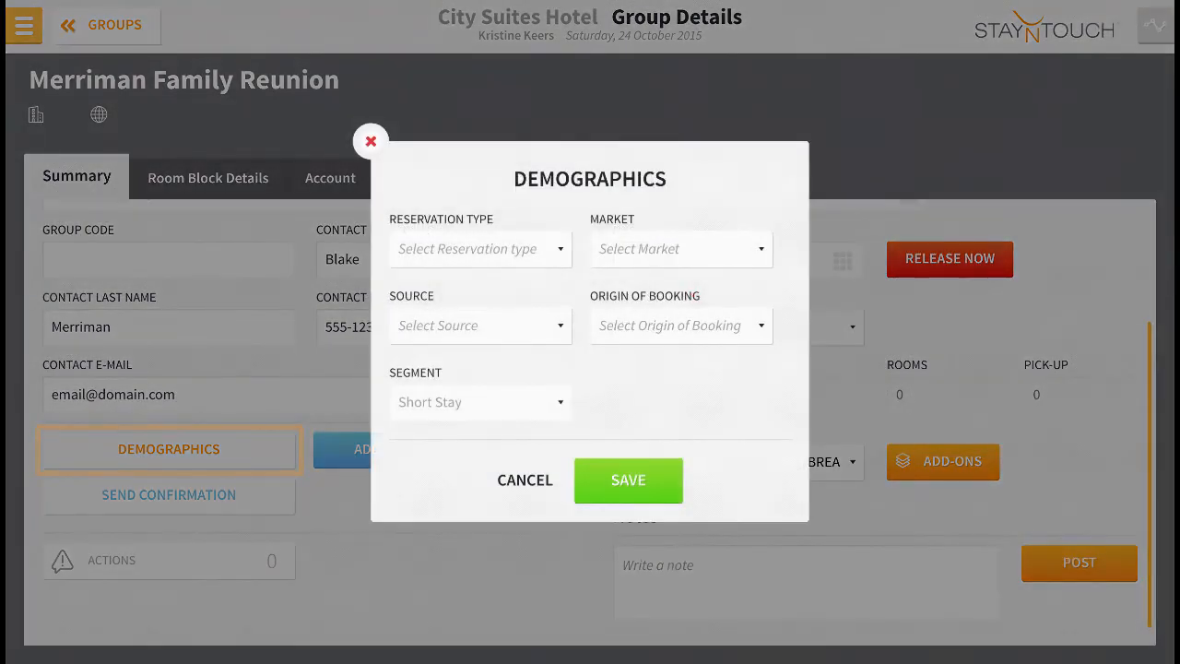
pyautogui.click(628, 479)
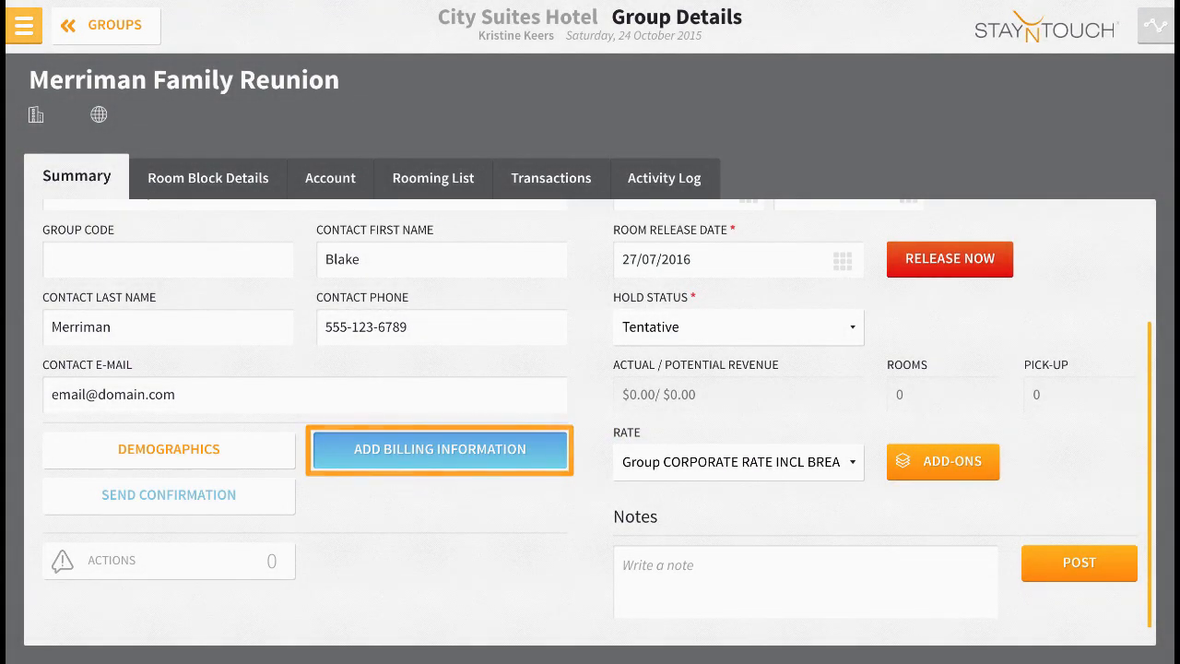
# Add a billing route for the group from 28/07/2016 to 31/07/2016 with the Room billing group selected.
pyautogui.click(440, 450)
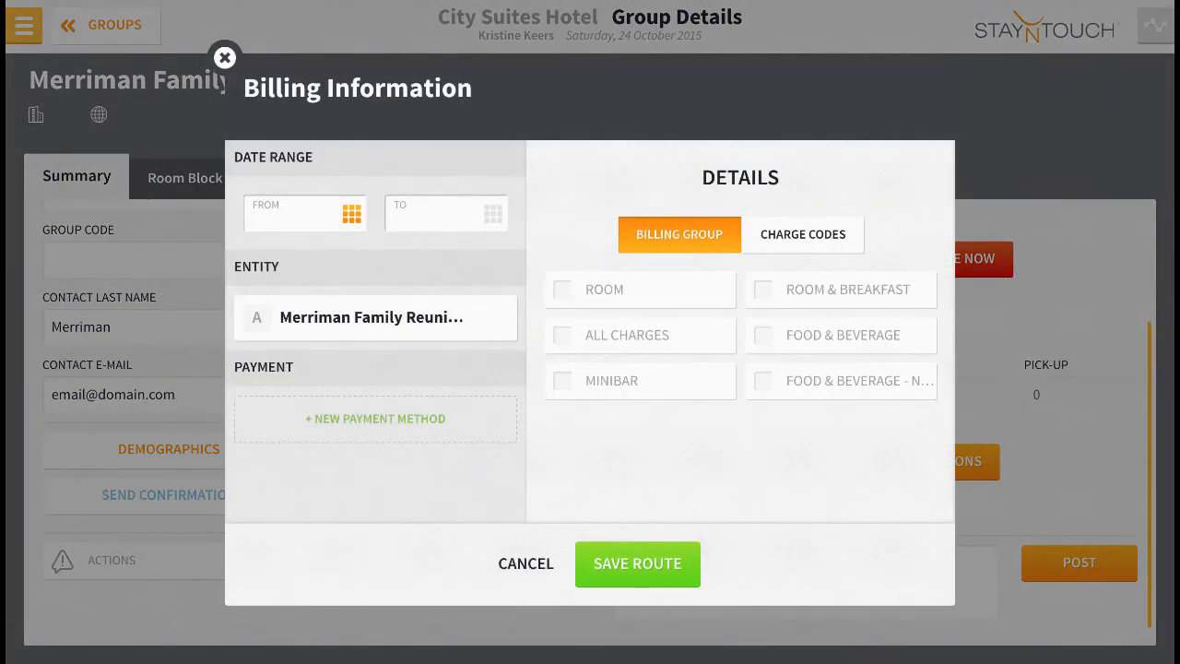
pyautogui.click(352, 214)
pyautogui.click(650, 468)
pyautogui.click(493, 214)
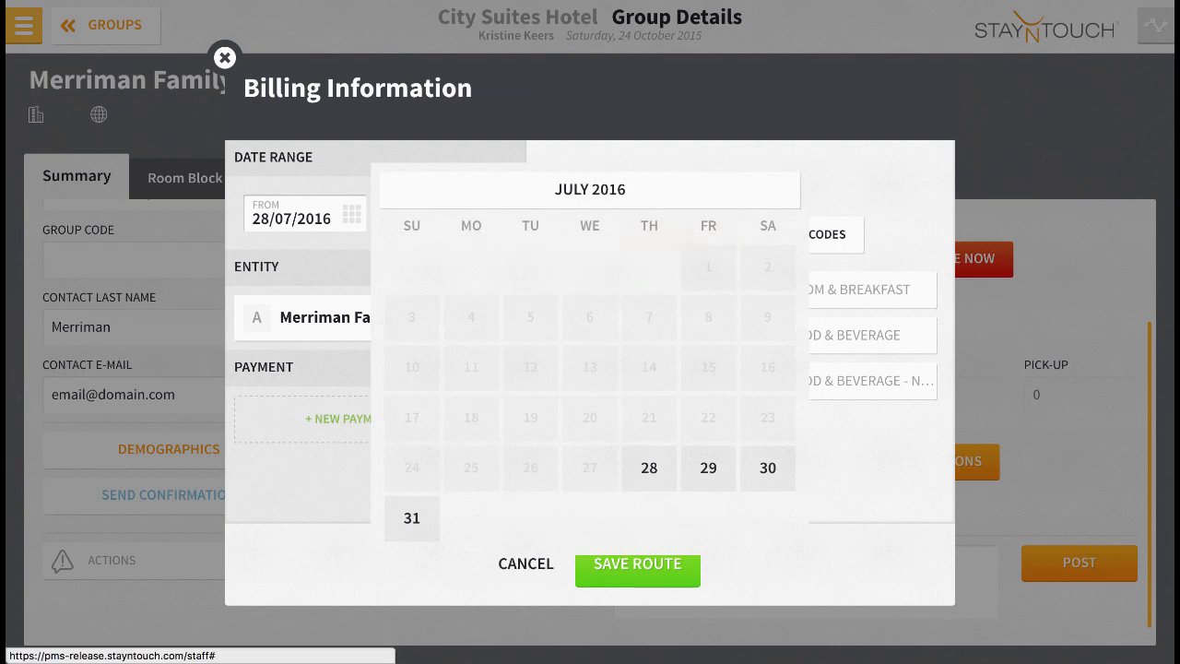
pyautogui.click(412, 517)
pyautogui.click(562, 289)
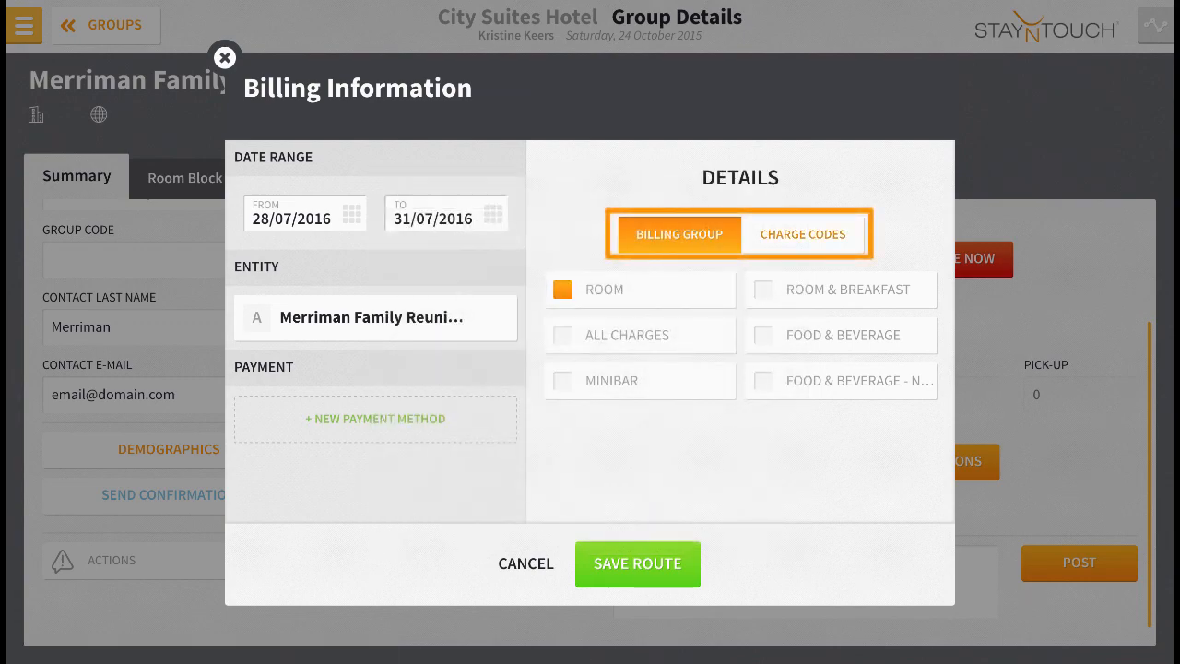
# Try adding charge code 1030 Tax Exempt to the route, remove it, and search the charge codes for Room.
pyautogui.click(803, 234)
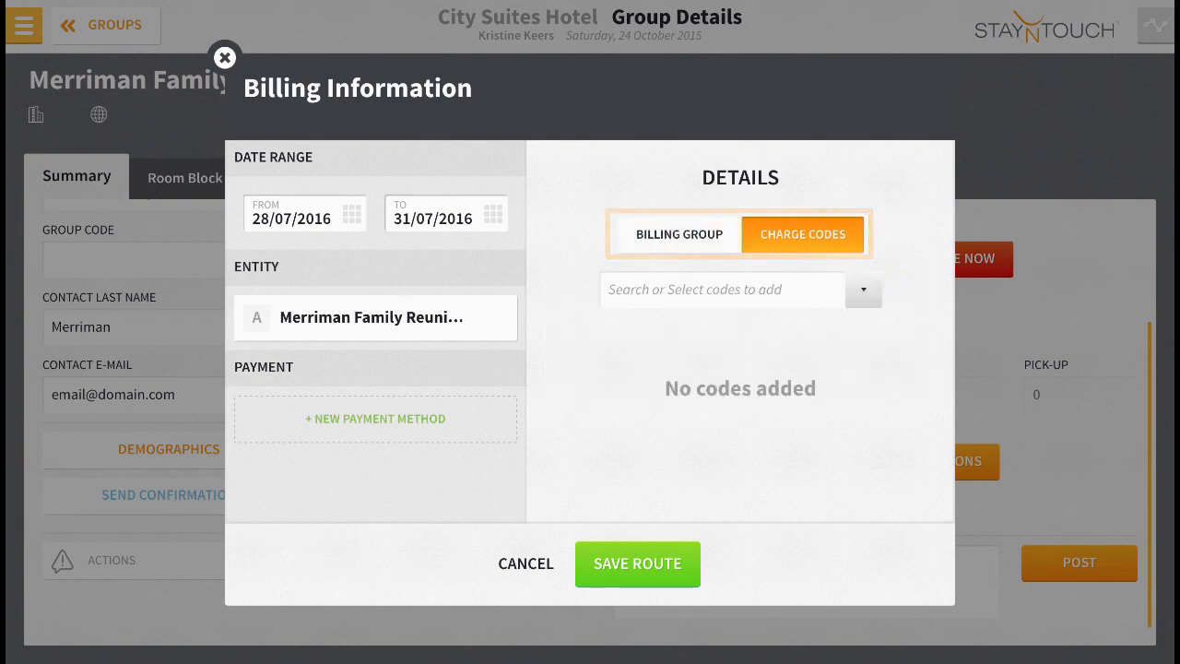
pyautogui.click(721, 290)
pyautogui.write('Tax')
pyautogui.click(660, 366)
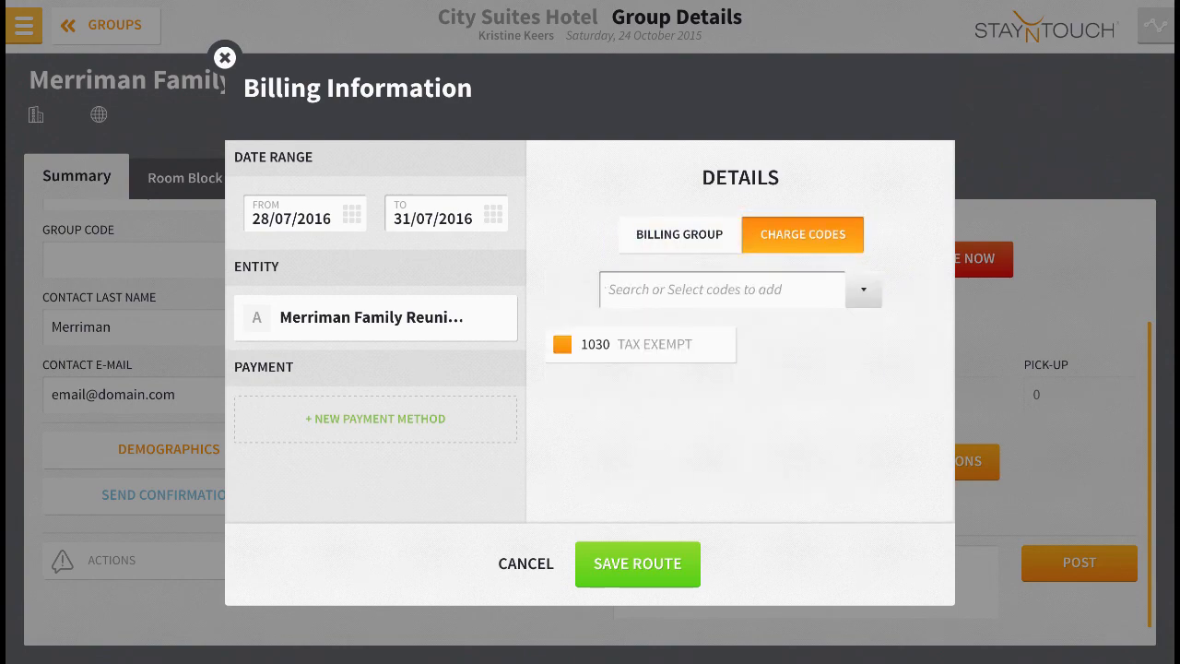
pyautogui.click(560, 345)
pyautogui.click(722, 290)
pyautogui.write('Room')
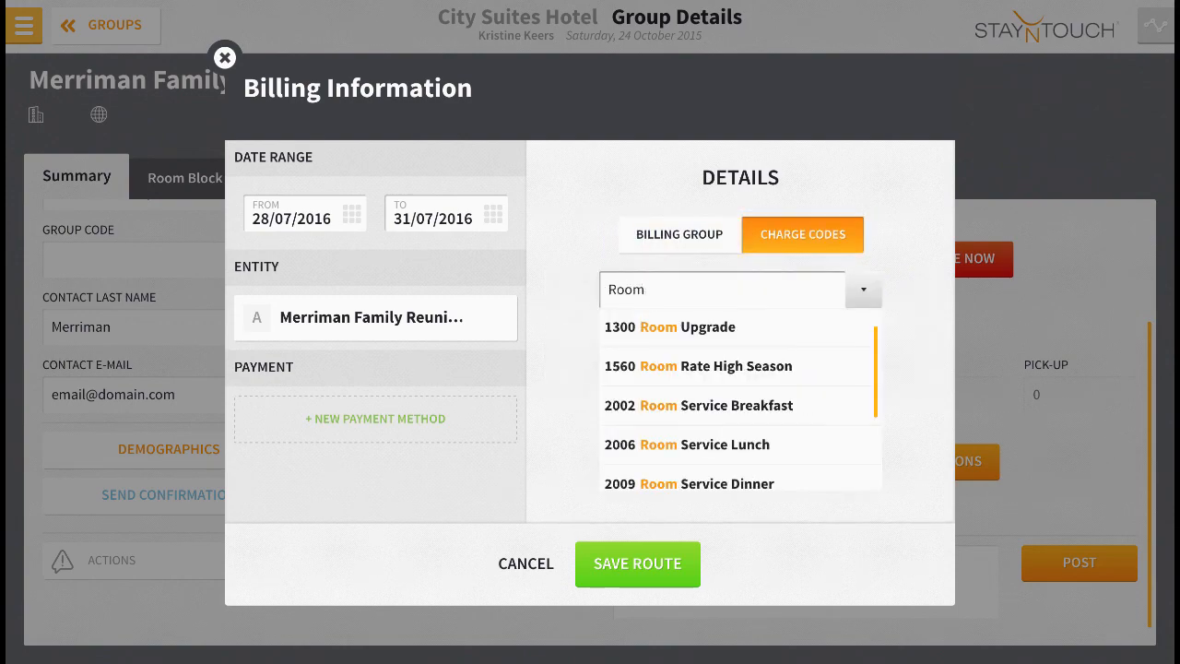
pyautogui.click(864, 290)
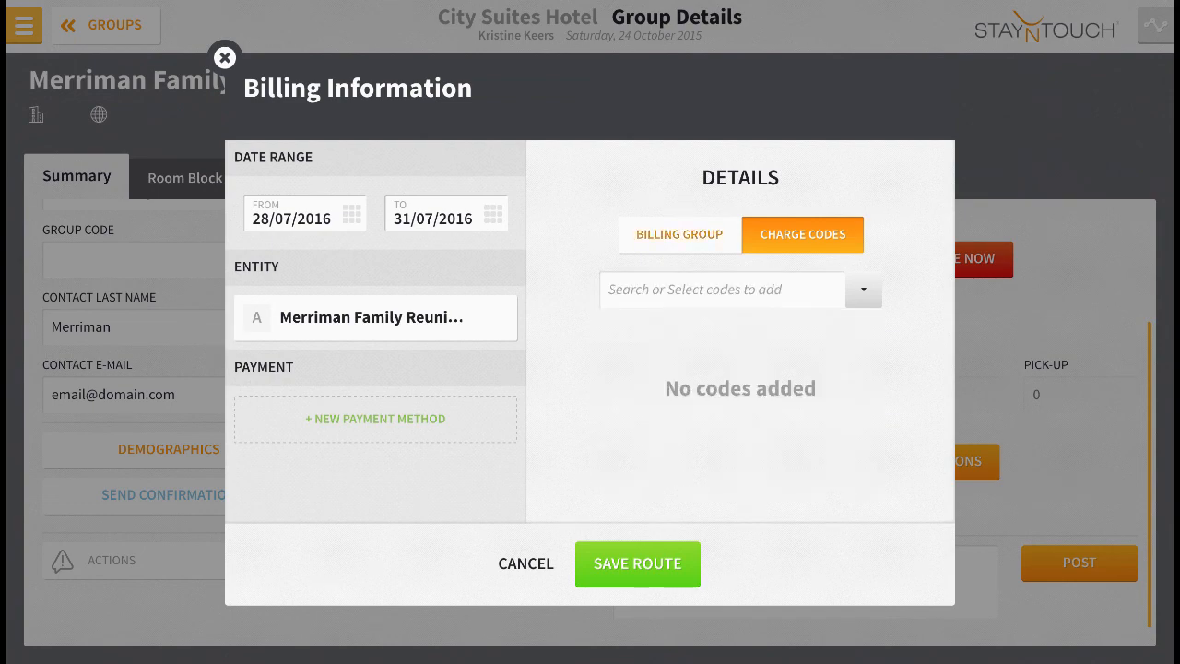
# Return to the route's billing groups and save the billing route.
pyautogui.click(679, 234)
pyautogui.click(637, 564)
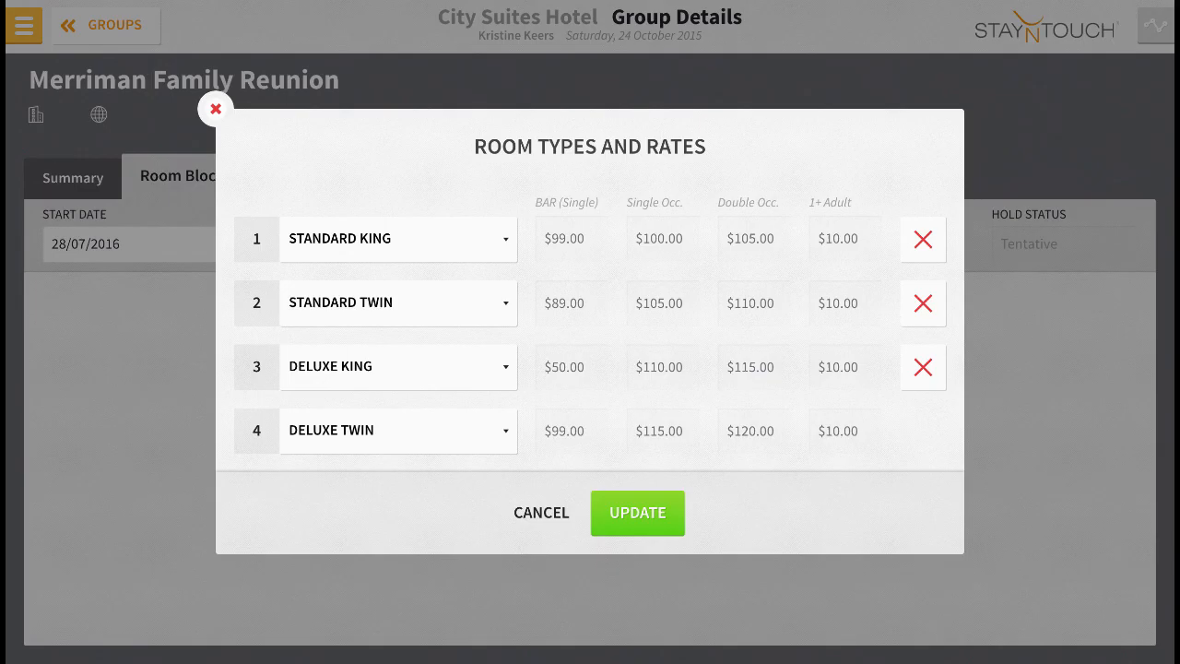
# Update the room block with its listed room types and rates.
pyautogui.click(922, 239)
pyautogui.click(637, 512)
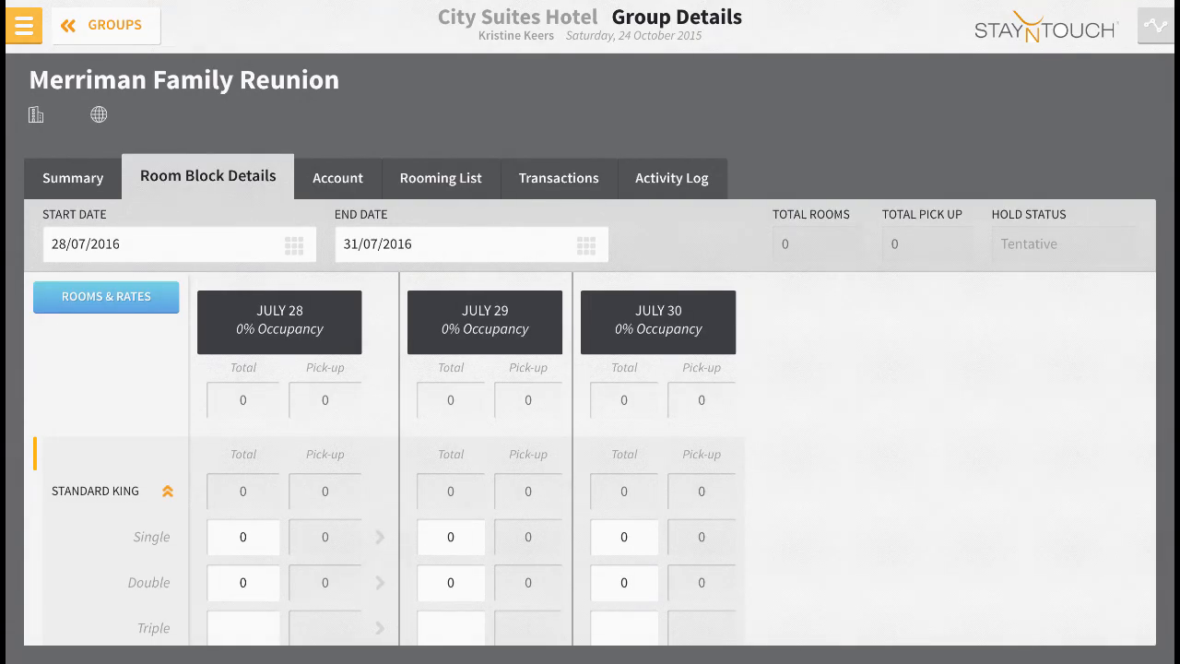
# Block 5 single Standard King rooms on each of July 28, 29 and 30, plus 1 double on July 29.
pyautogui.scroll(-3, 394, 542)
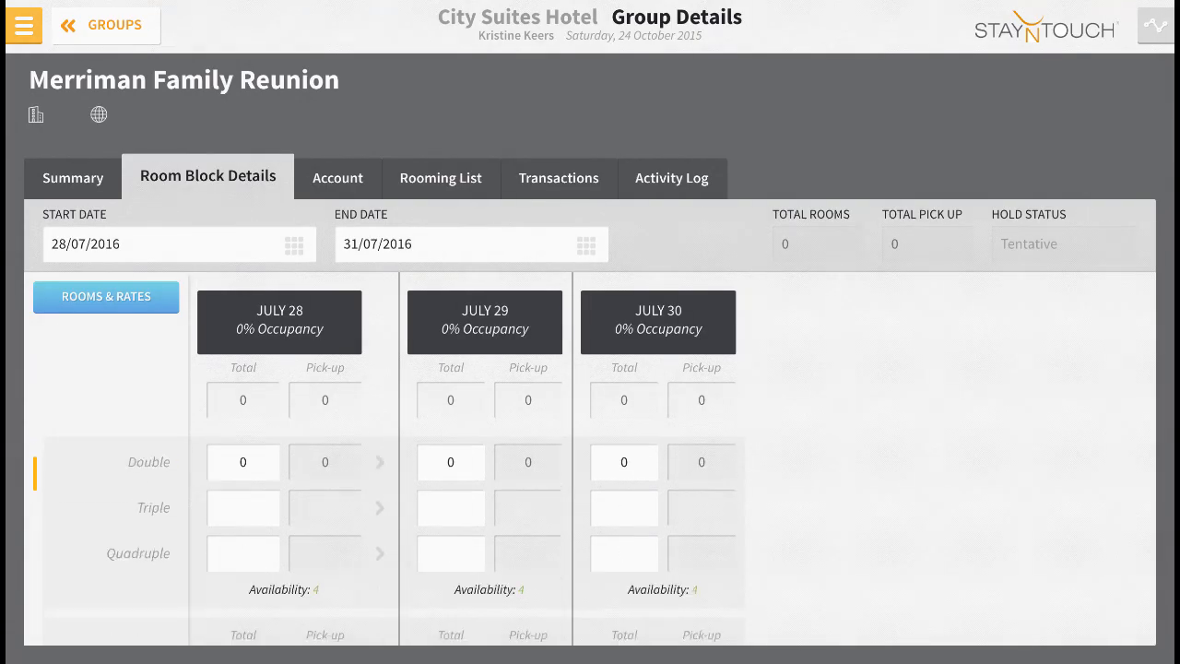
pyautogui.scroll(3, 393, 542)
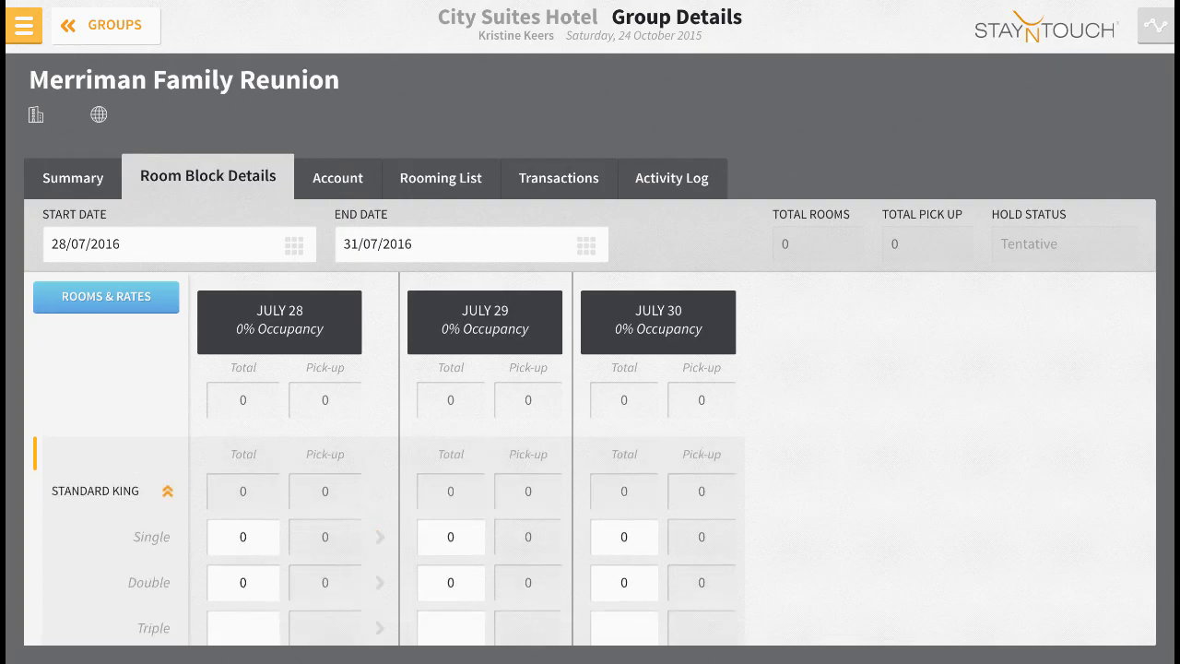
pyautogui.doubleClick(243, 538)
pyautogui.write('5')
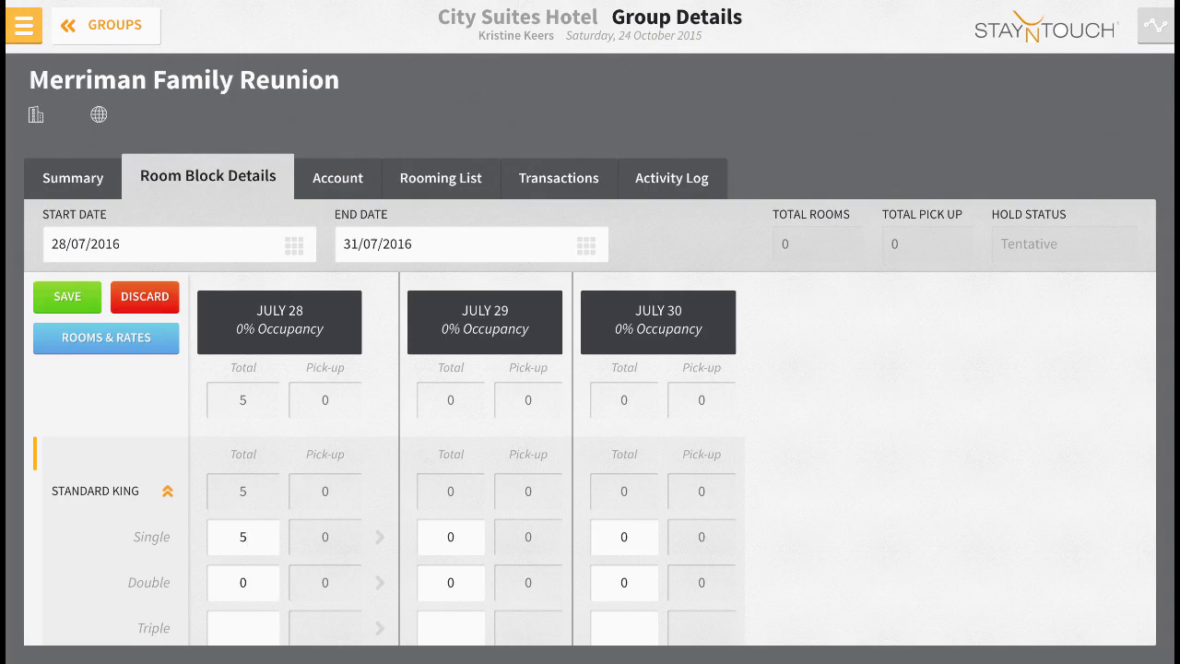
pyautogui.doubleClick(451, 537)
pyautogui.write('5')
pyautogui.doubleClick(624, 536)
pyautogui.write('5')
# Block 5 single Standard Twin rooms on each of July 28, 29 and 30, plus 1 double on July 30.
pyautogui.scroll(-3, 553, 536)
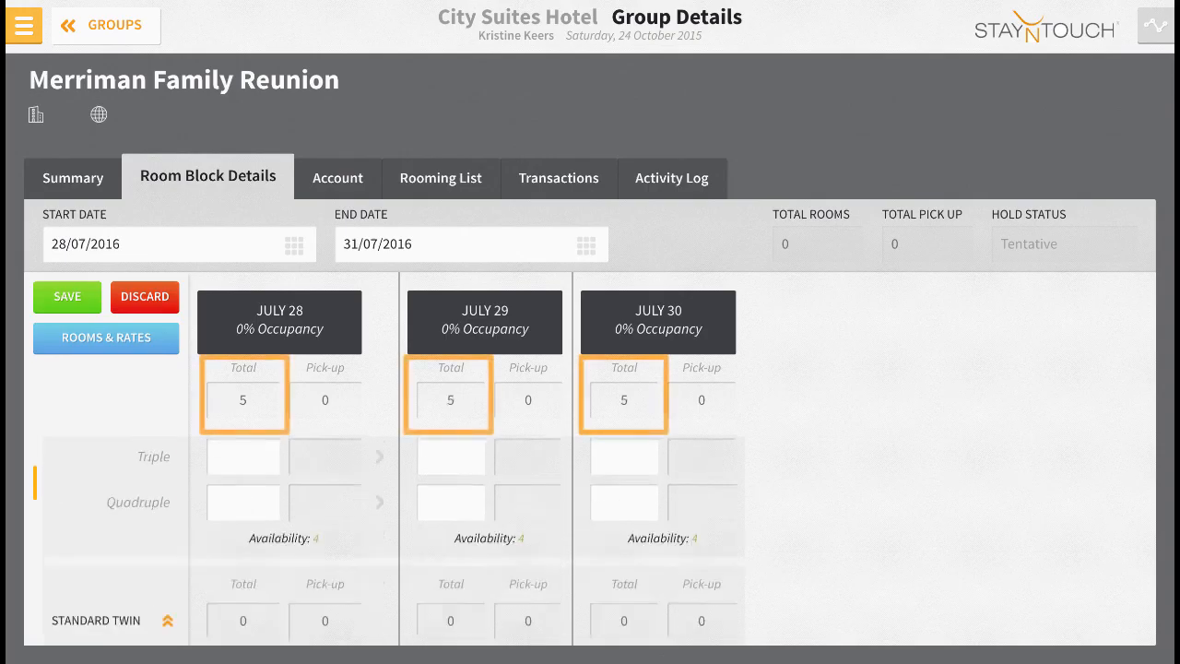
pyautogui.doubleClick(244, 572)
pyautogui.write('5')
pyautogui.doubleClick(451, 572)
pyautogui.write('5')
pyautogui.doubleClick(625, 571)
# Block 5 single Deluxe King rooms on each of July 28, 29 and 30, plus 1 double on July 28.
pyautogui.write('5')
pyautogui.doubleClick(624, 617)
pyautogui.write('1')
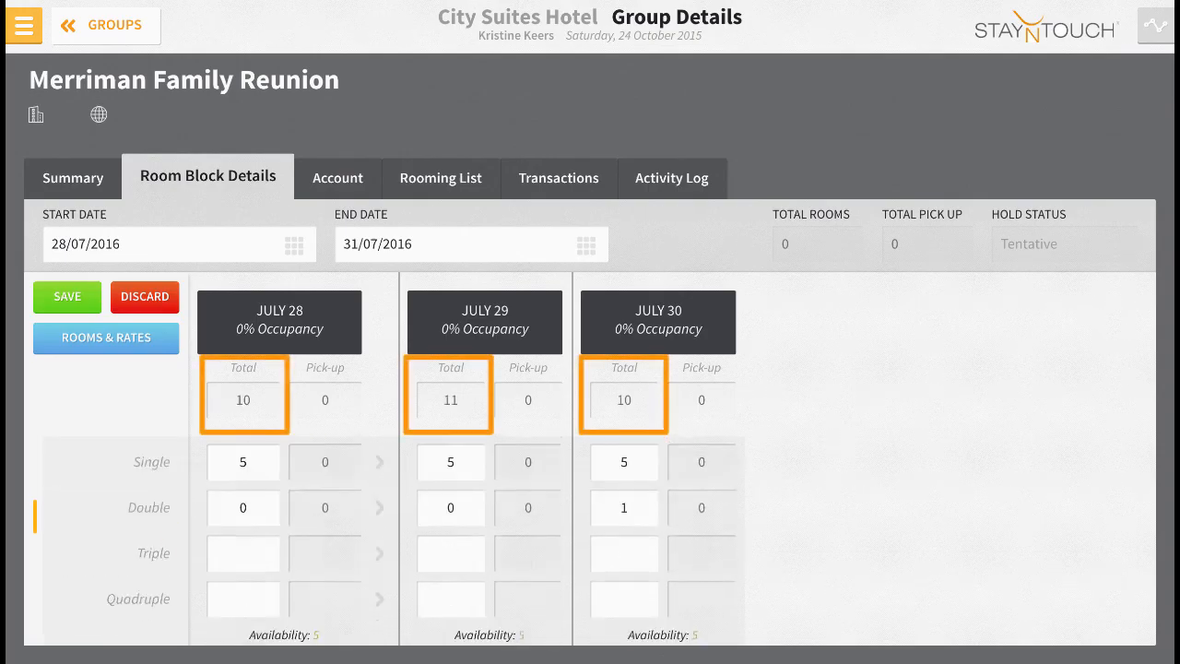
pyautogui.write('5')
pyautogui.doubleClick(451, 562)
# Block 5 single Deluxe Twin rooms on each of July 28, 29 and 30, plus 1 double on July 29.
pyautogui.write('5')
pyautogui.doubleClick(624, 563)
pyautogui.write('5')
pyautogui.doubleClick(243, 608)
pyautogui.write('1')
pyautogui.scroll(-4, 554, 553)
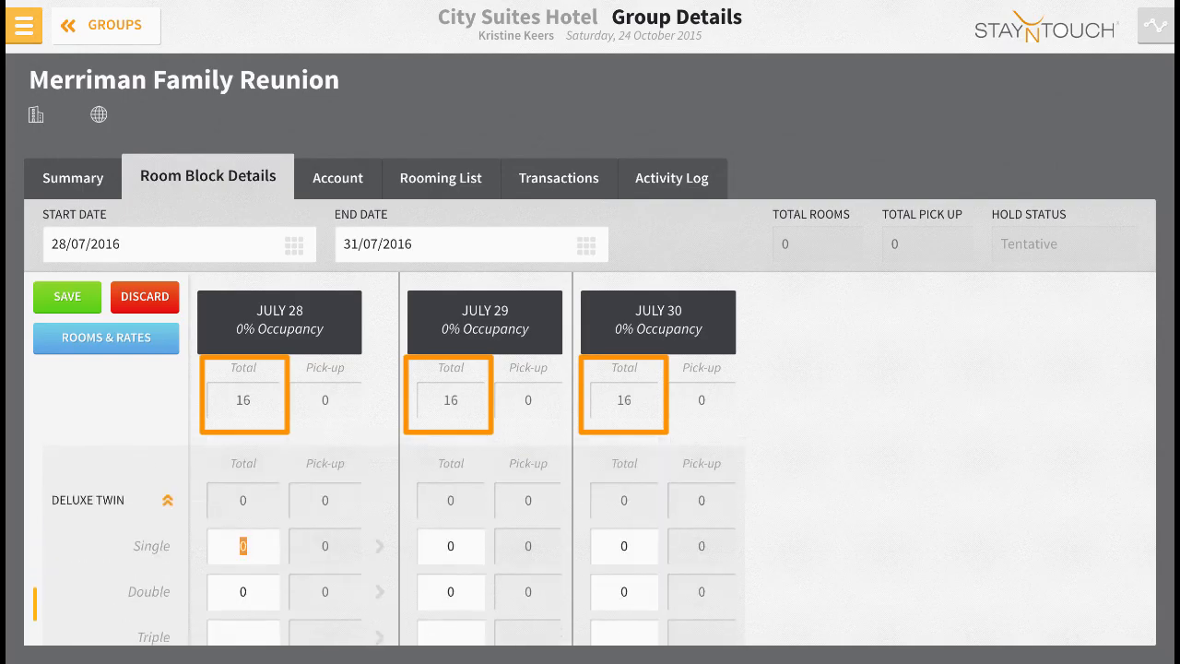
pyautogui.write('5')
pyautogui.doubleClick(451, 592)
pyautogui.write('1')
pyautogui.scroll(-1, 553, 553)
# Save the room block allocation and accept the notice about room type availability.
pyautogui.scroll(10, 553, 553)
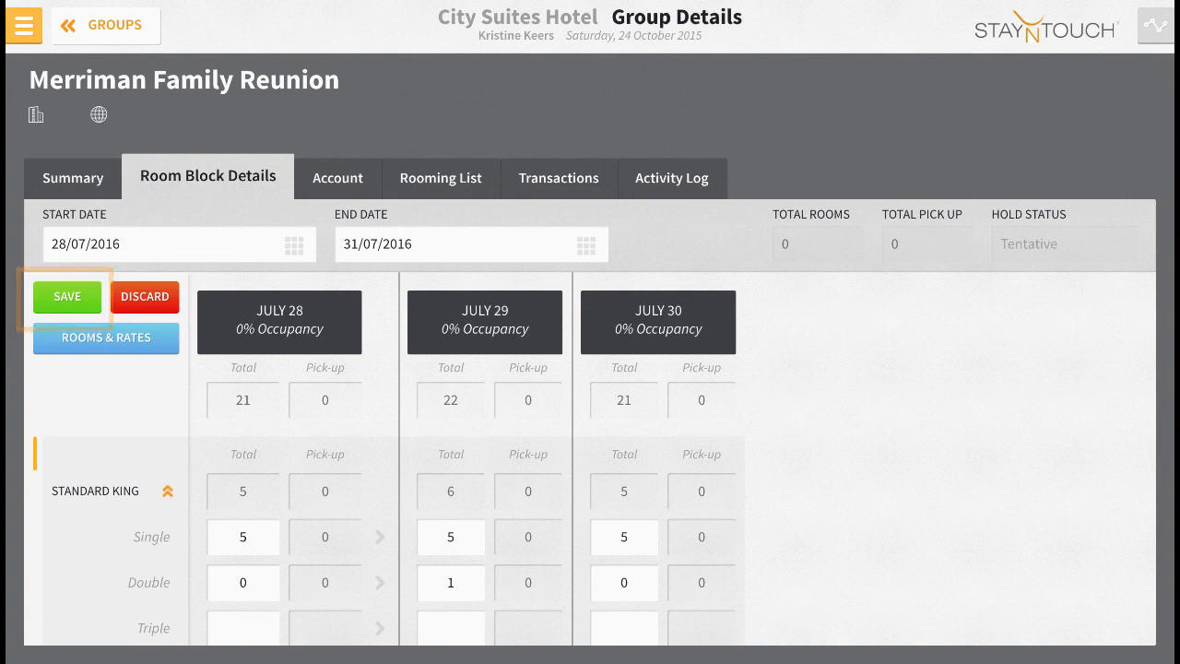
pyautogui.click(67, 297)
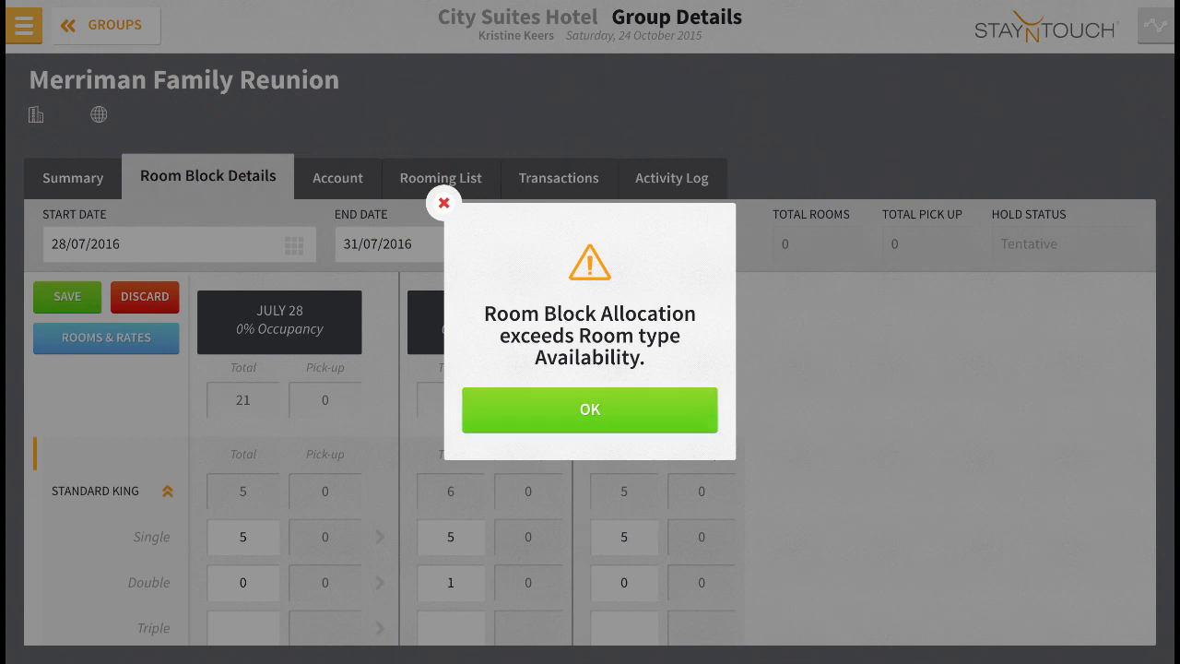
pyautogui.click(590, 410)
# Reduce the Standard King block to 4 single rooms on July 28 and 29, and 2 singles plus 2 doubles on July 30.
pyautogui.click(243, 537)
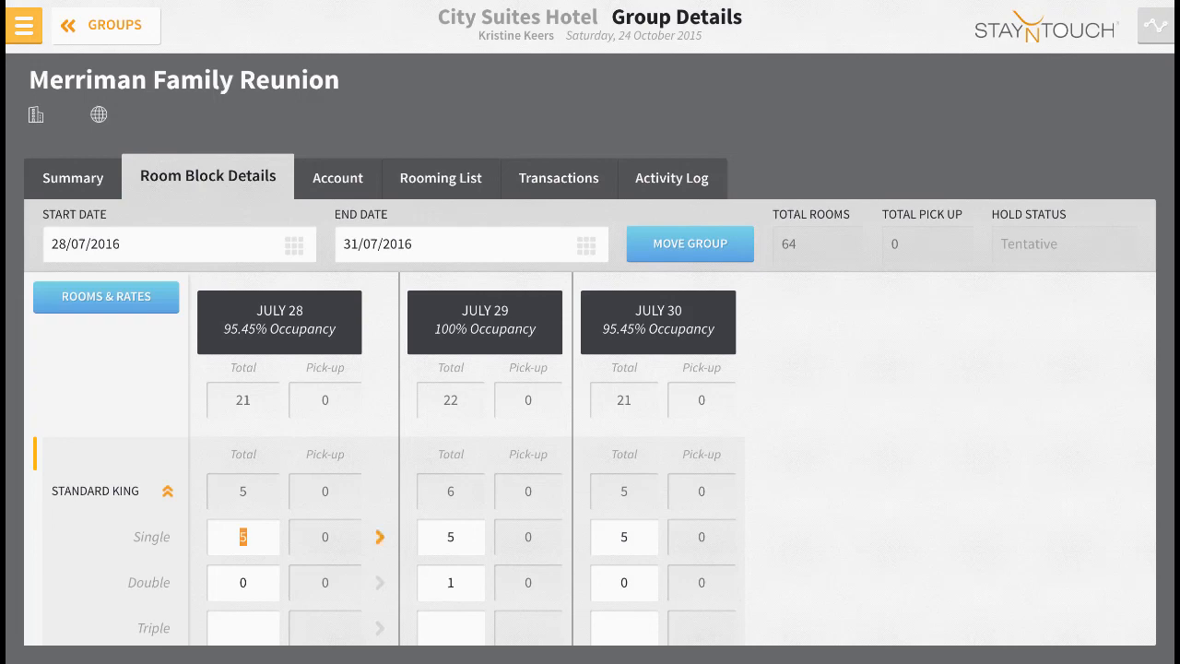
pyautogui.write('4')
pyautogui.click(624, 537)
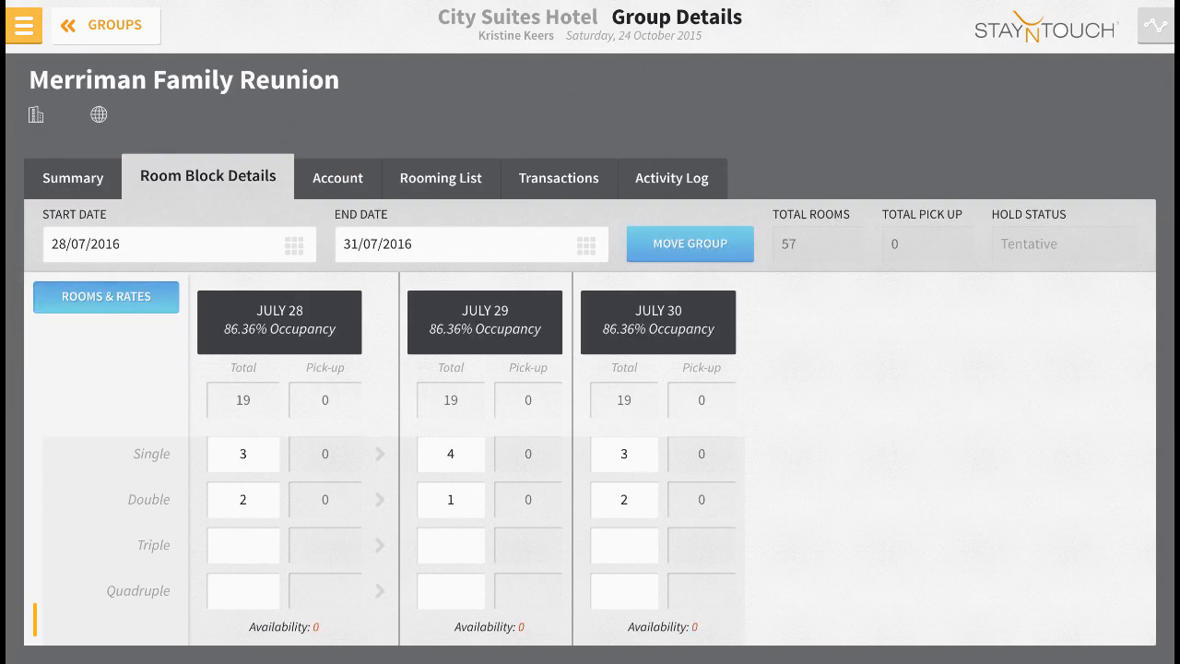
# Try to move the group and its reservations to 29/07/2016 through 01/08/2016.
pyautogui.click(690, 244)
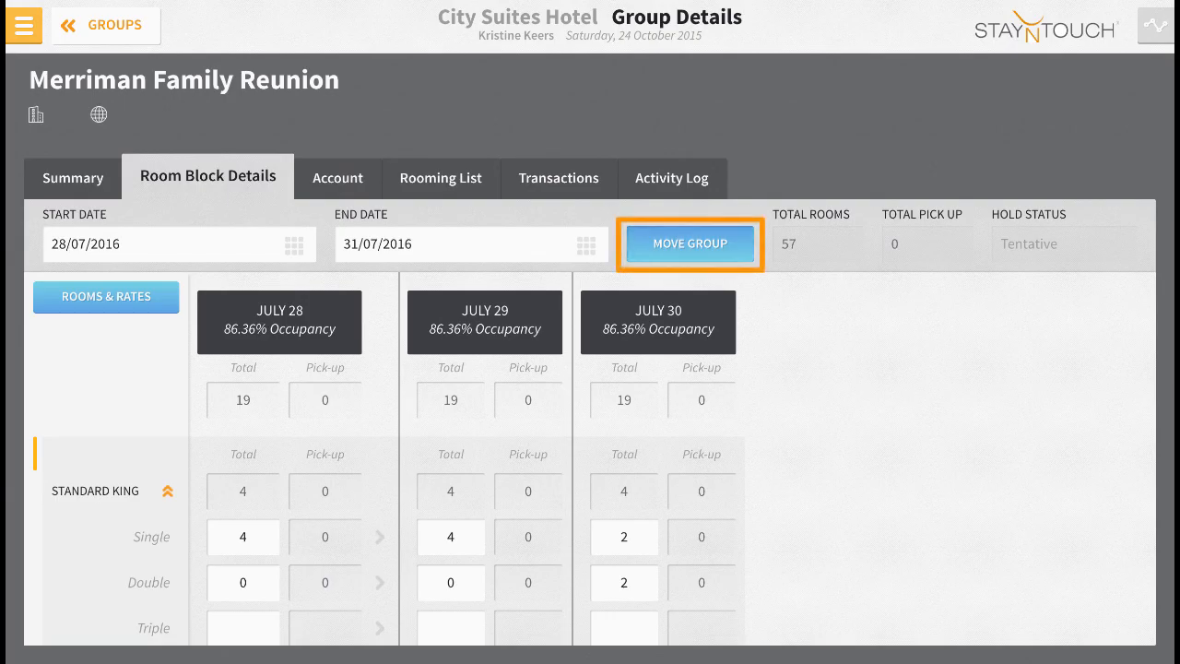
pyautogui.click(691, 245)
pyautogui.click(294, 245)
pyautogui.click(397, 189)
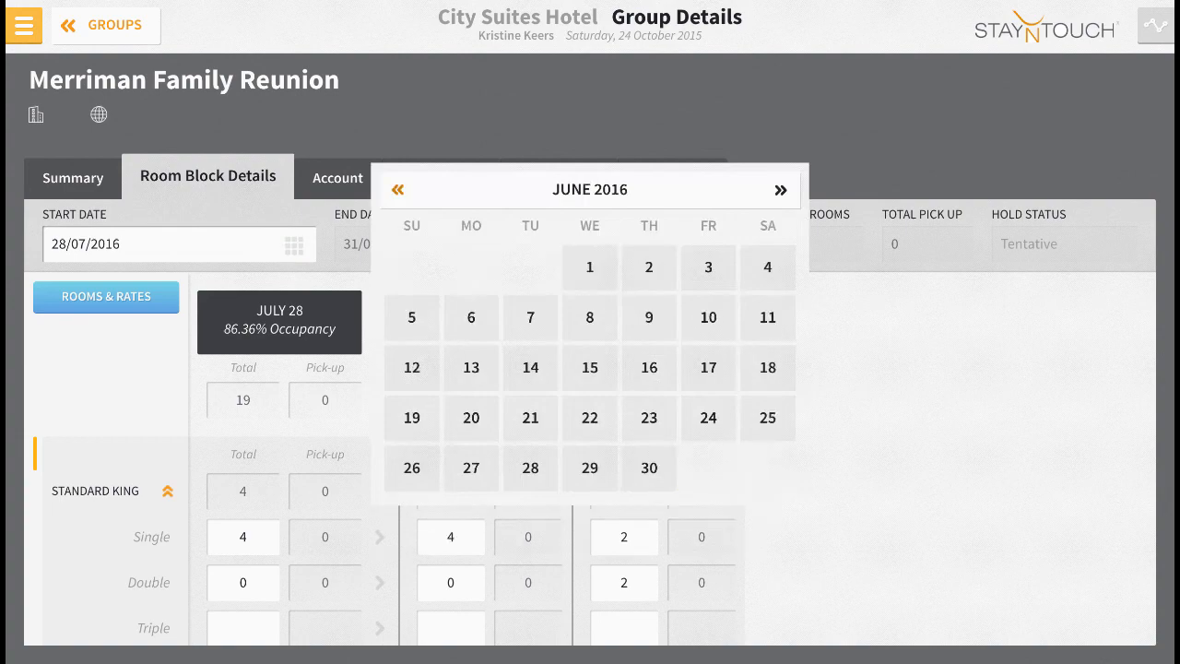
pyautogui.click(780, 189)
pyautogui.click(708, 468)
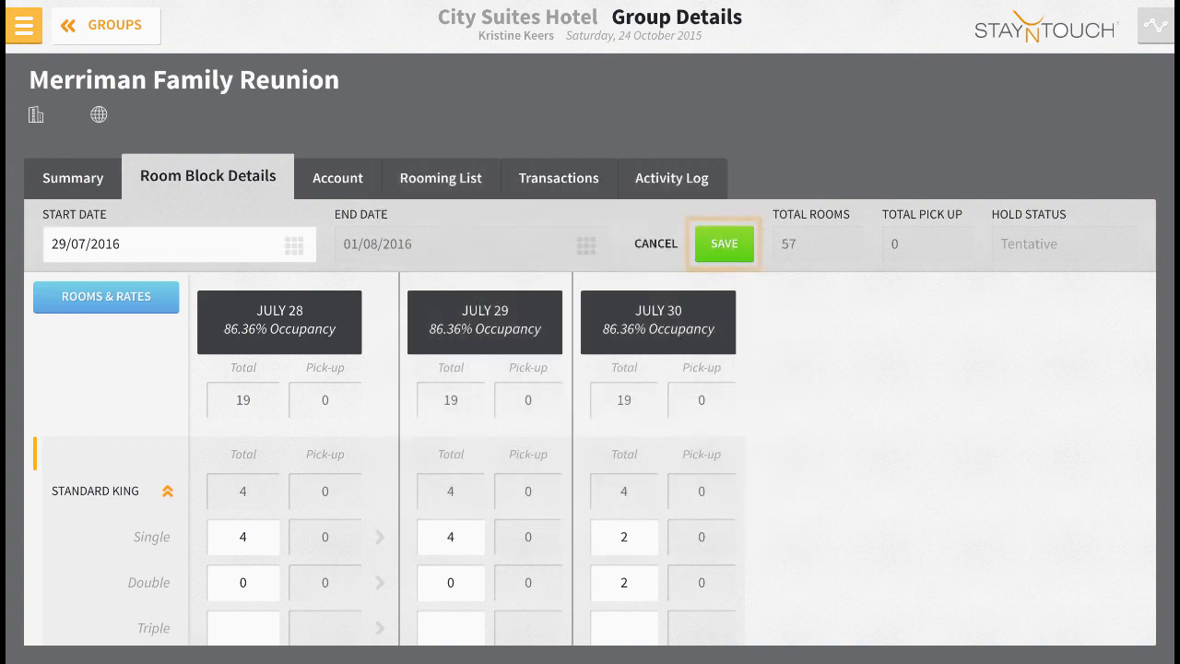
pyautogui.click(724, 243)
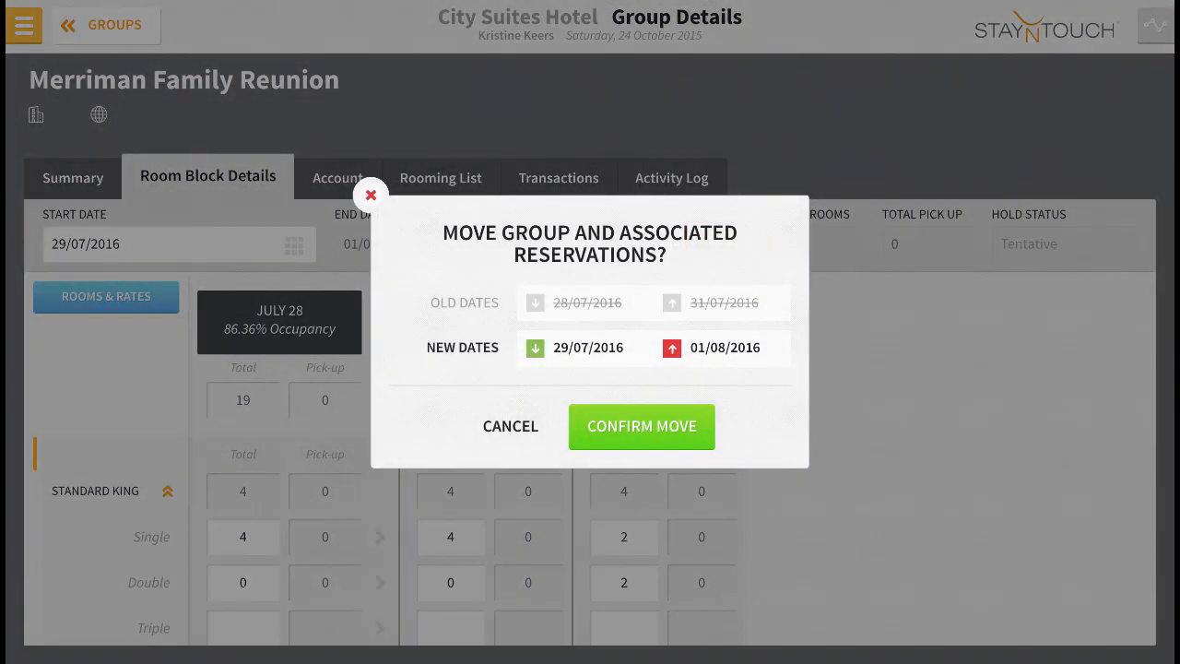
pyautogui.click(510, 425)
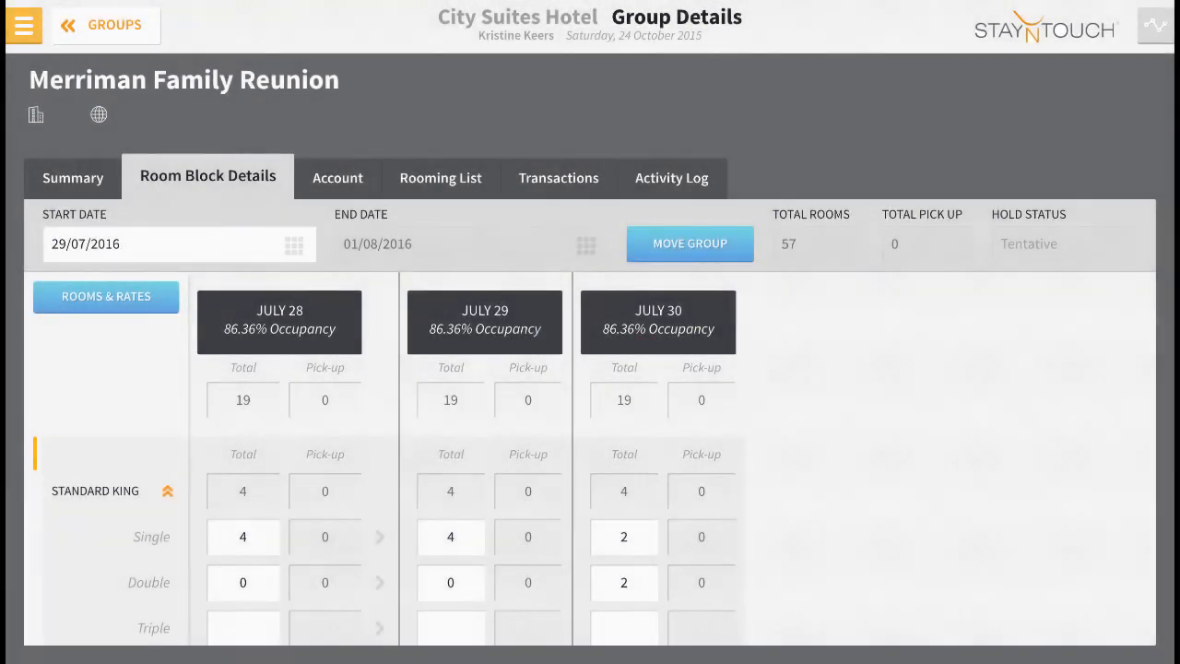
# Add one single-occupancy Standard King room from 28/07/2016 to 01/08/2016 to the group's rooming list, without guest names.
pyautogui.click(337, 178)
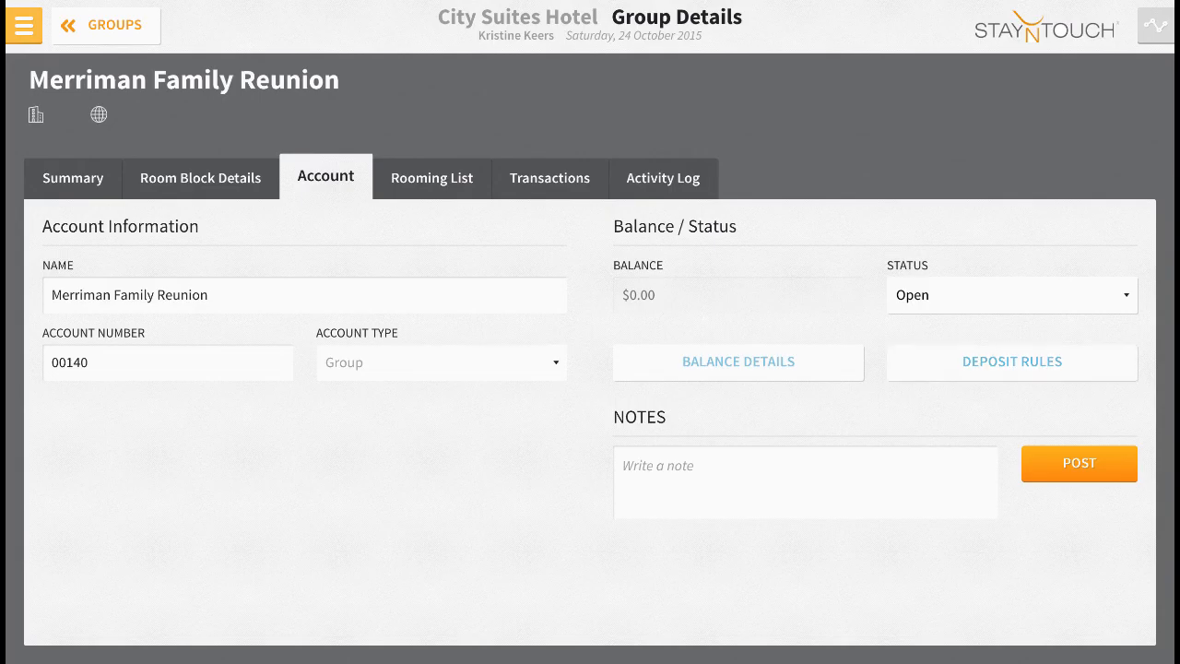
pyautogui.click(431, 178)
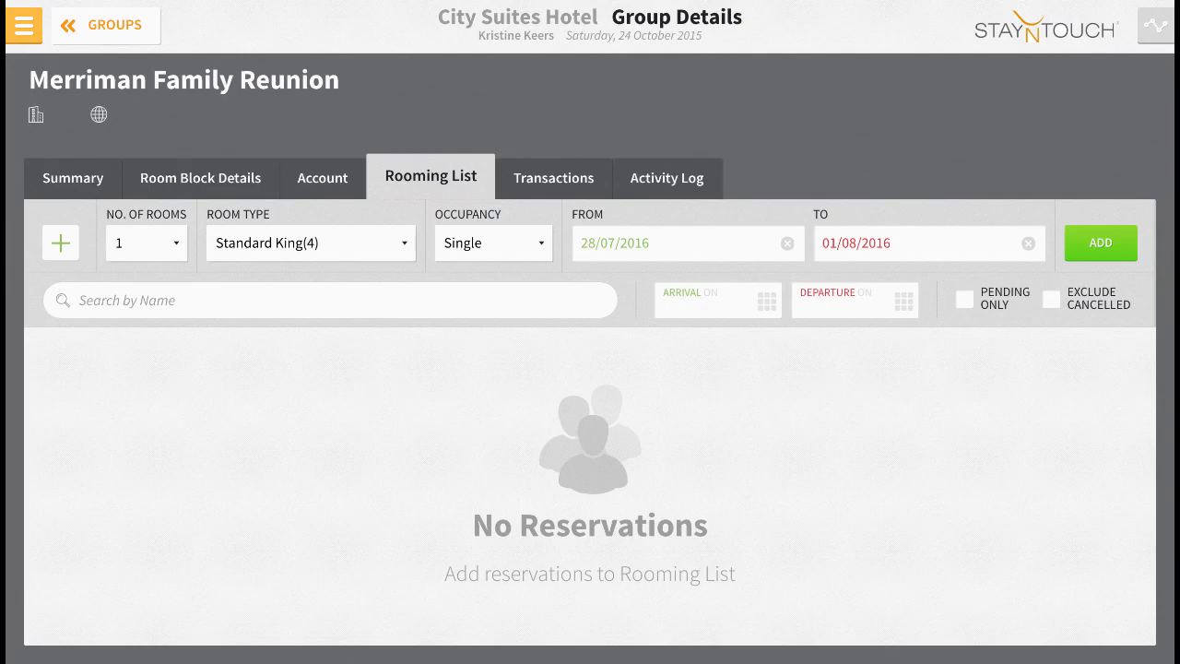
pyautogui.click(147, 243)
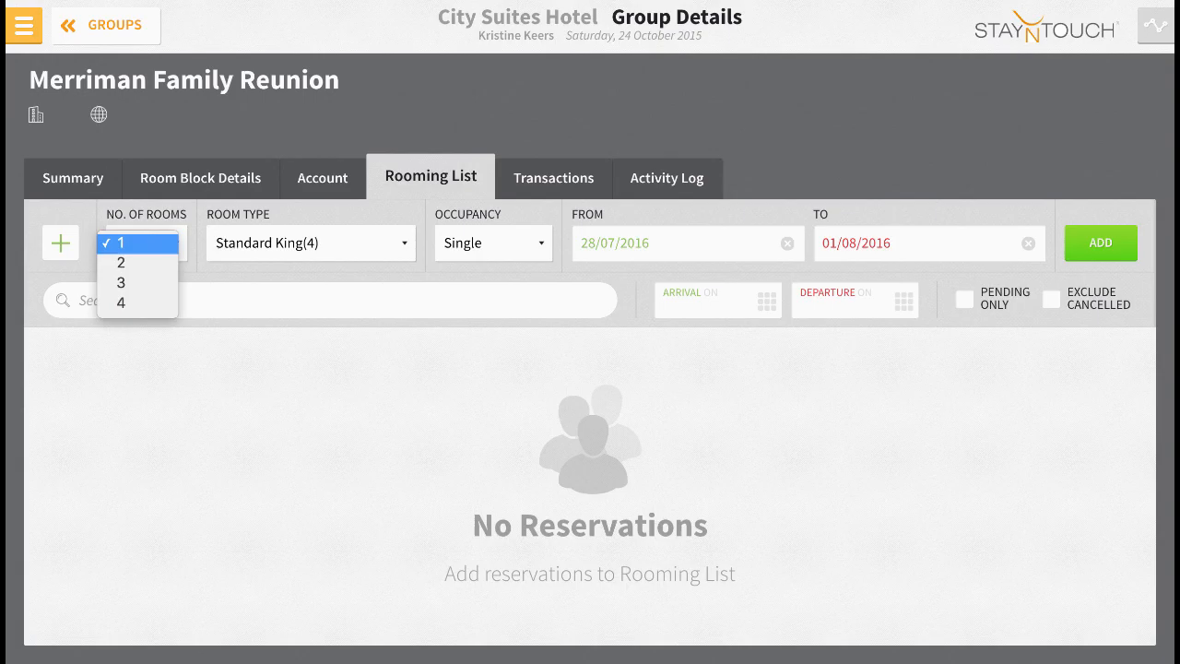
pyautogui.click(138, 243)
pyautogui.click(311, 243)
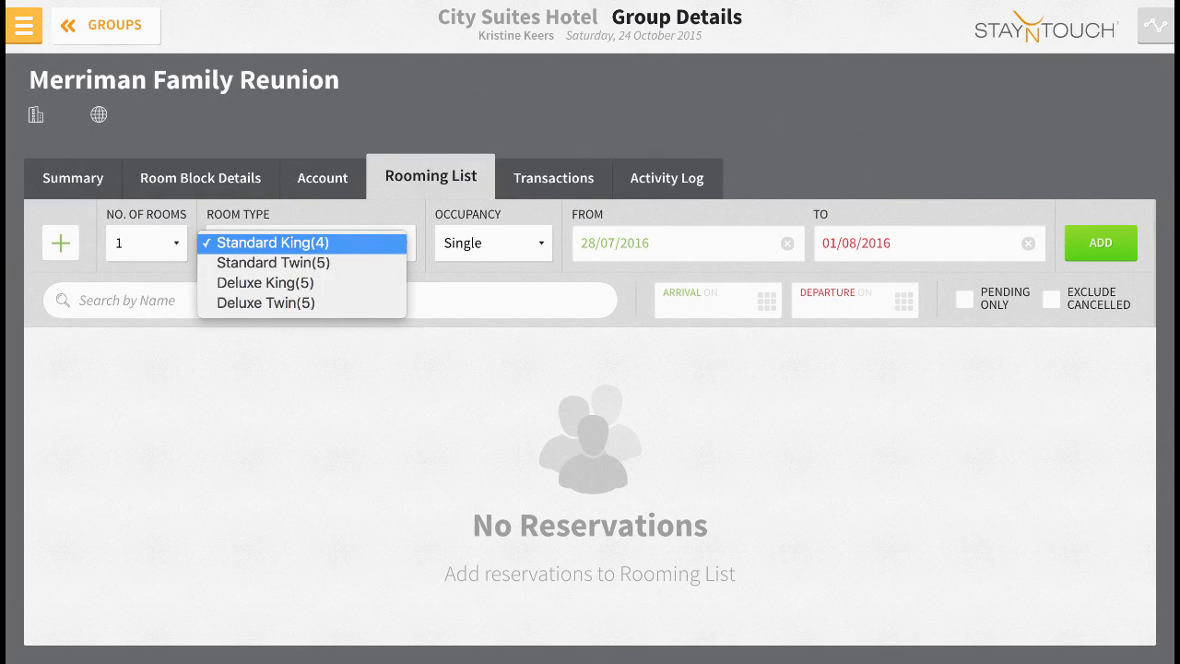
pyautogui.click(303, 243)
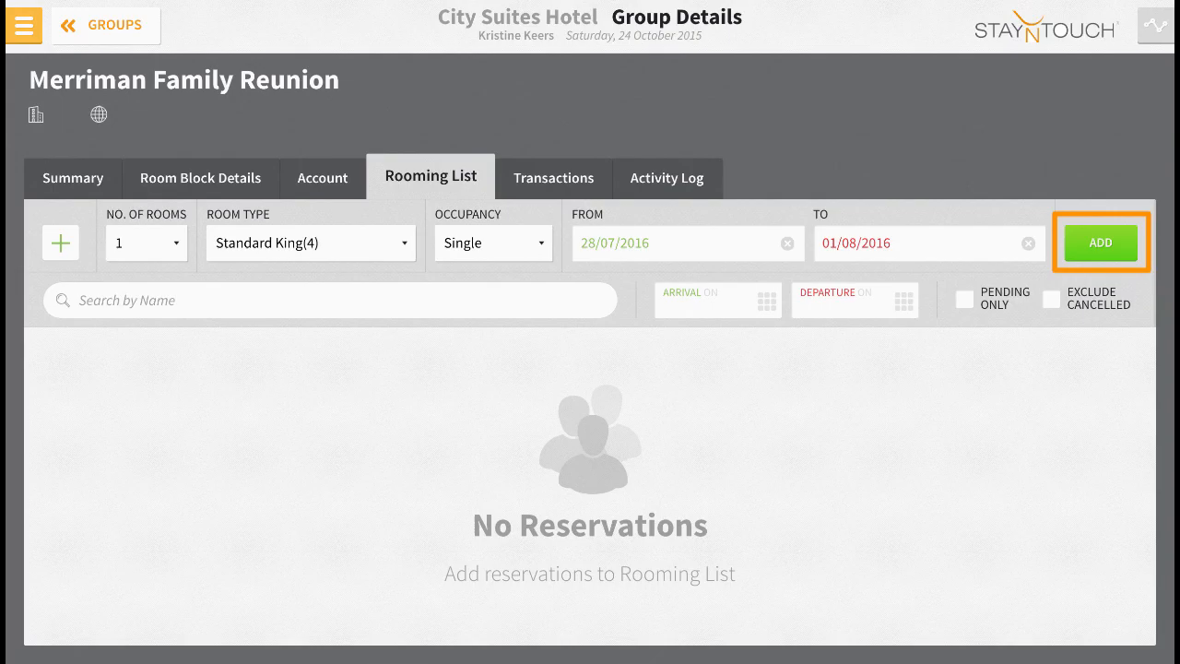
pyautogui.click(1101, 244)
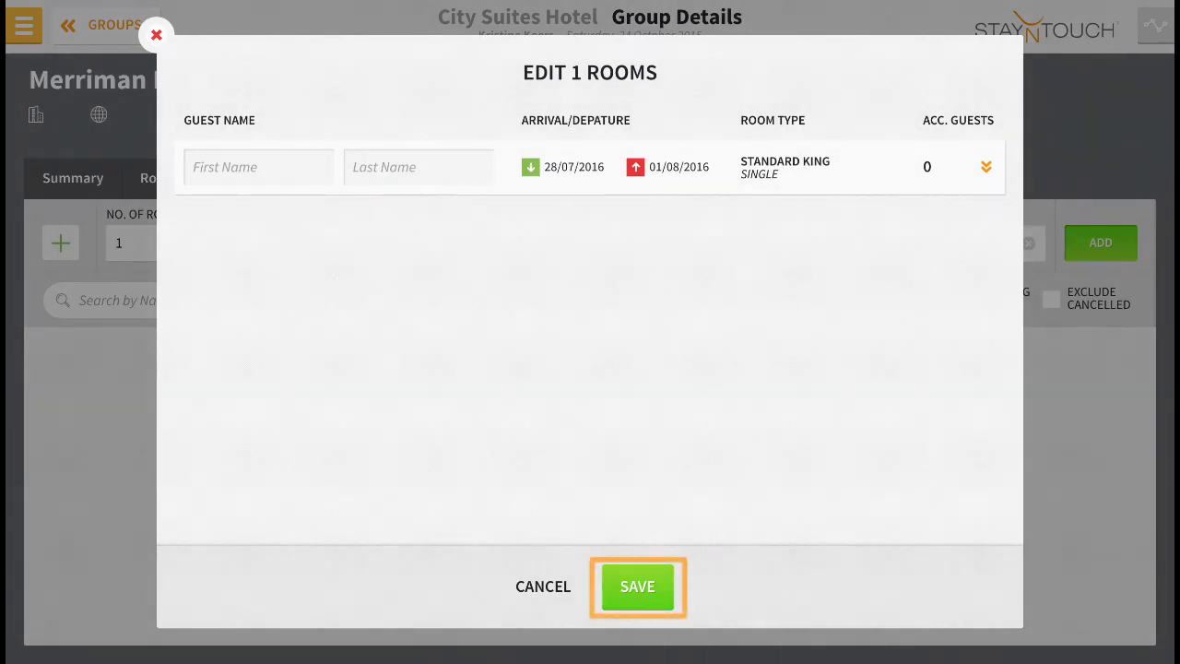
pyautogui.click(637, 588)
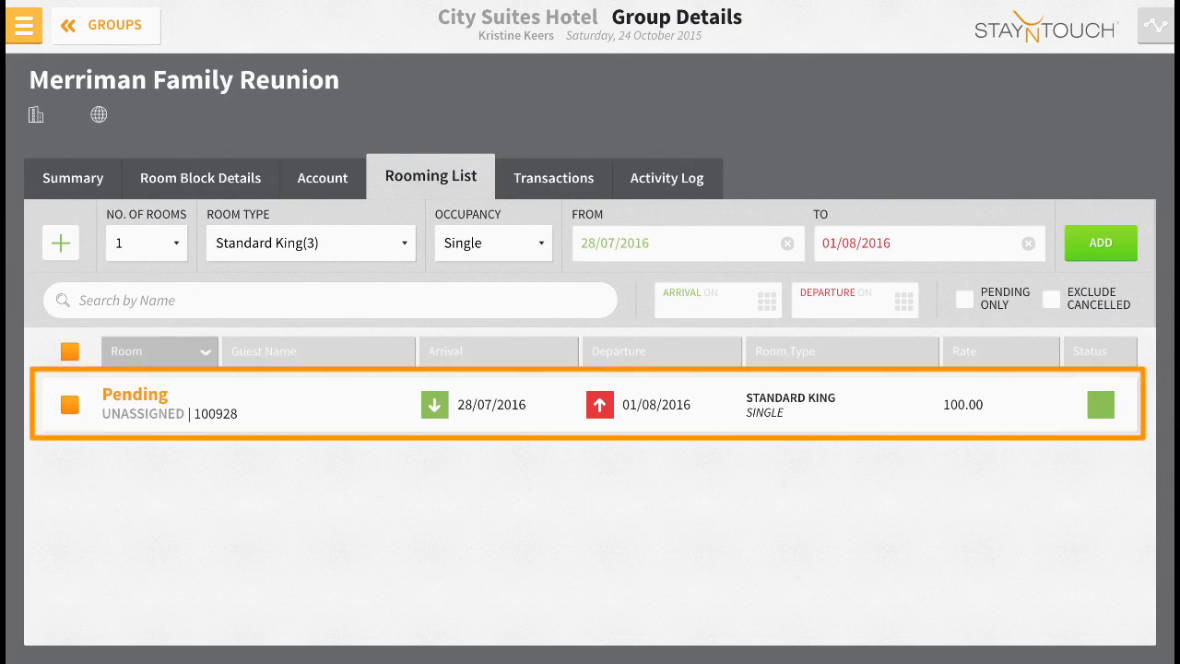
# Open the pending Standard King reservation for editing and enter the guest's first and last name.
pyautogui.click(587, 404)
pyautogui.press('Tab')
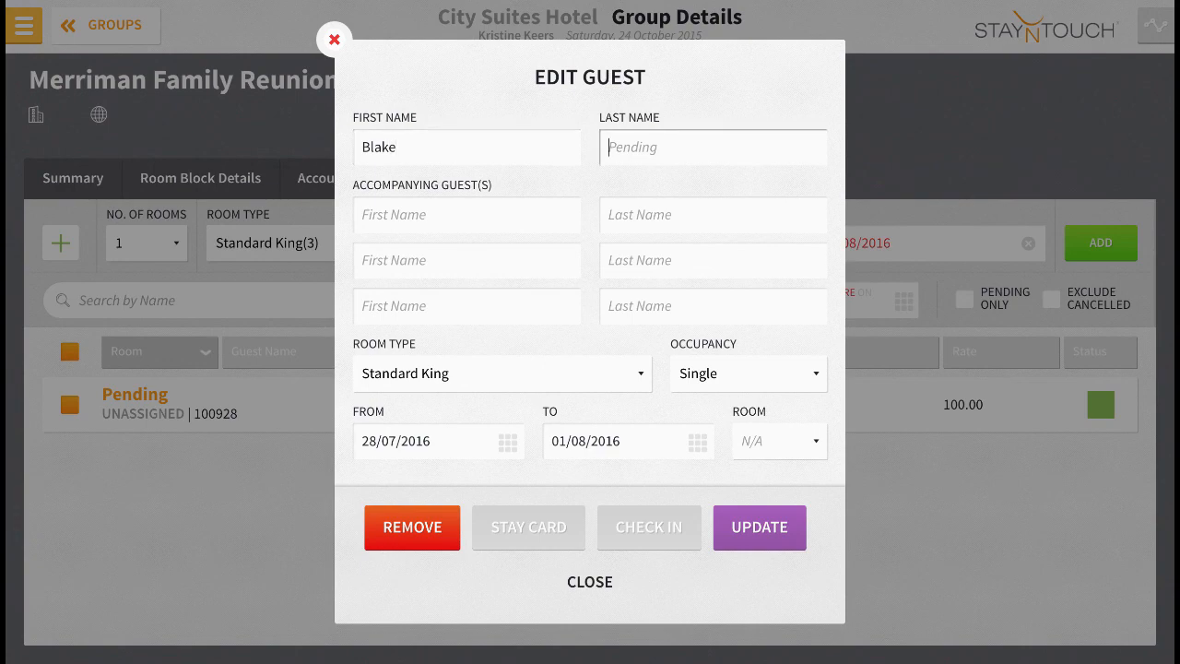
pyautogui.press('Tab')
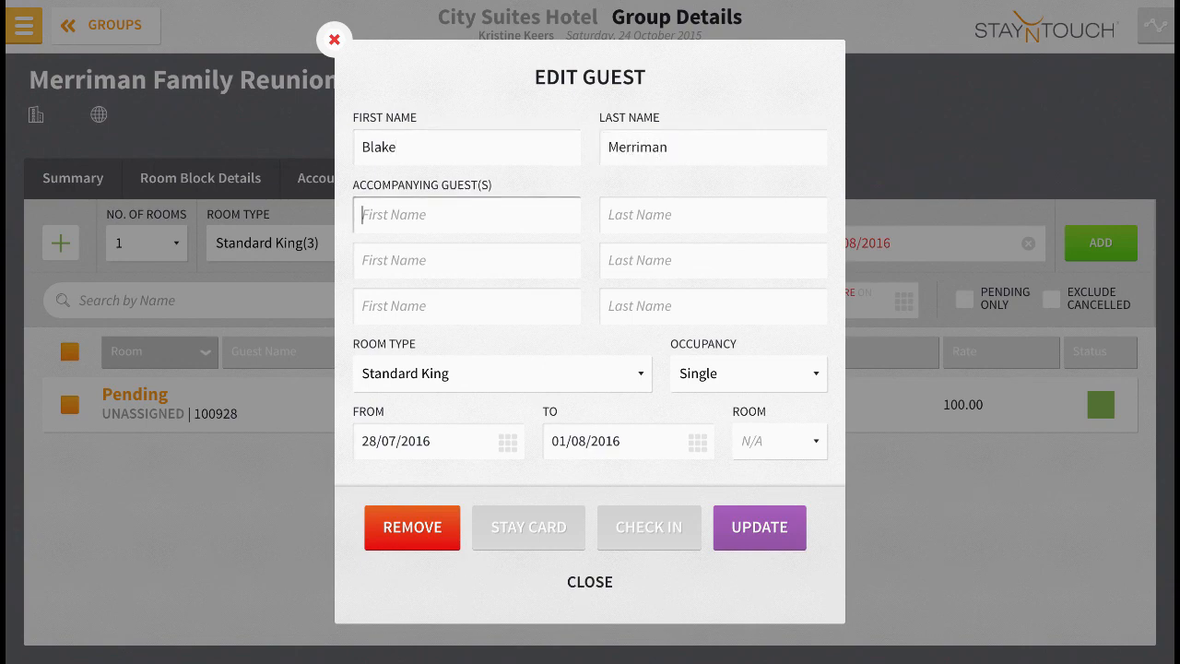
pyautogui.press('Tab')
# Keep Standard King, single occupancy and room N/A for the guest, and update the reservation.
pyautogui.click(502, 373)
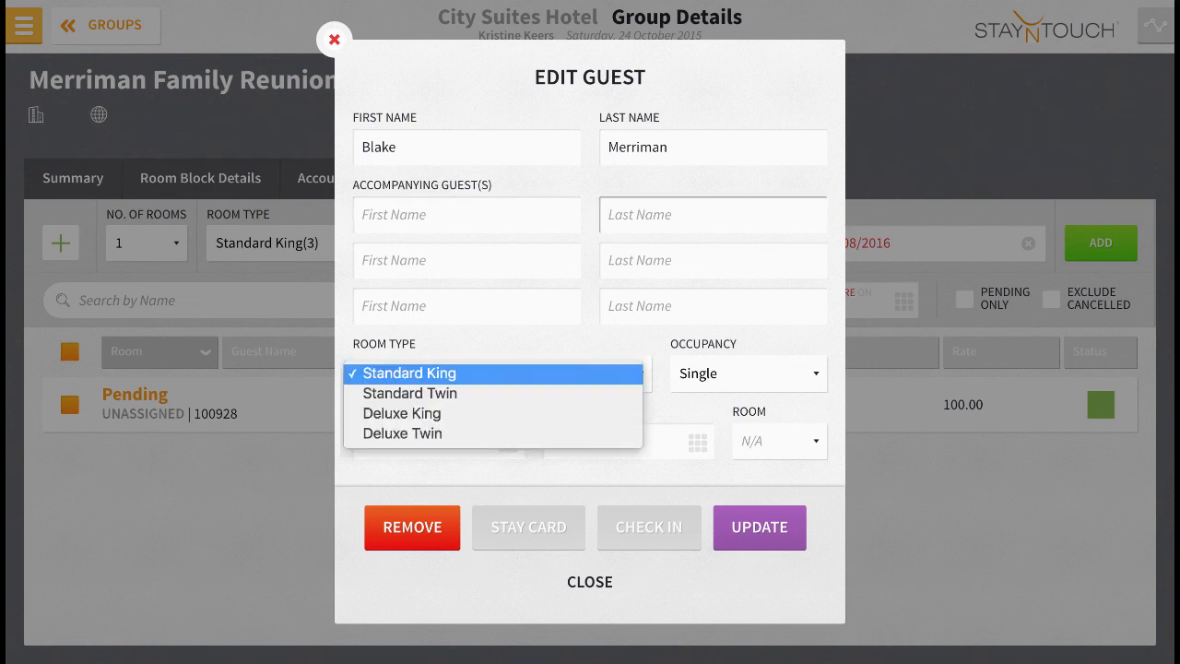
pyautogui.click(502, 373)
pyautogui.click(749, 373)
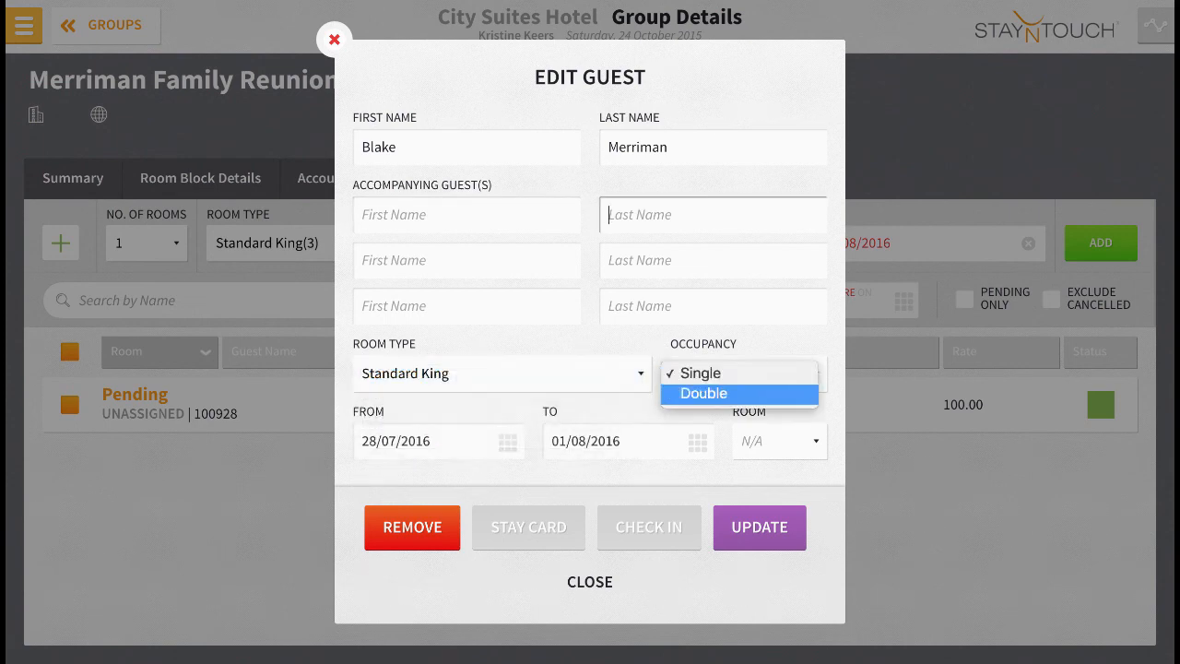
pyautogui.click(748, 373)
pyautogui.click(779, 441)
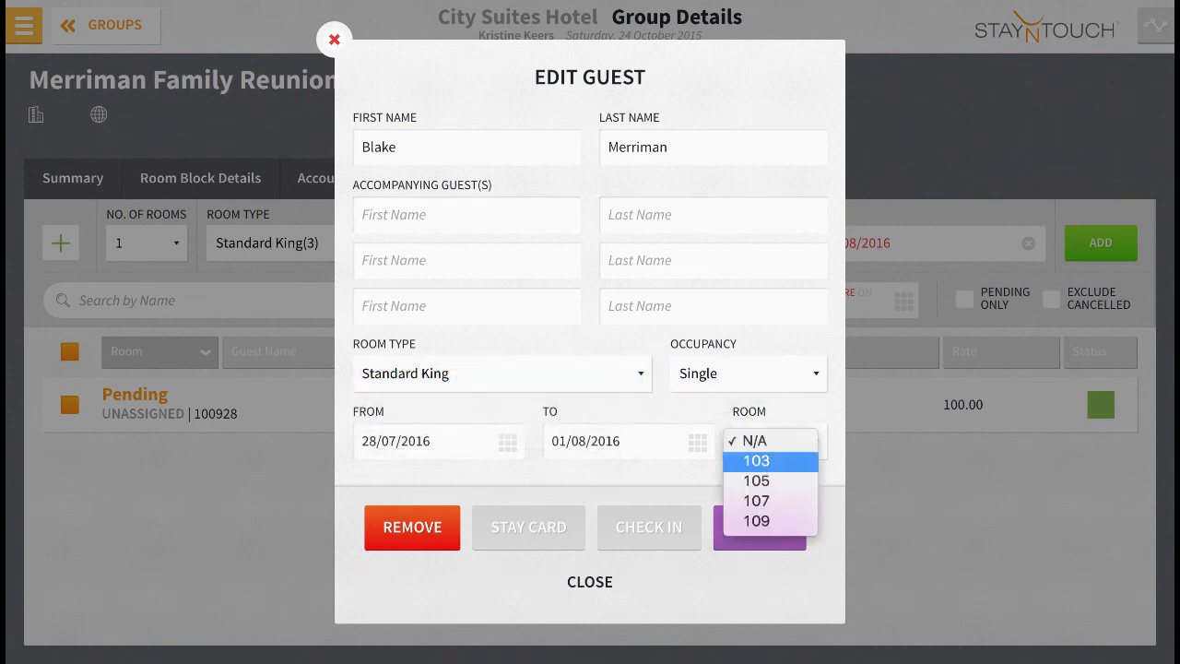
pyautogui.click(754, 441)
pyautogui.click(759, 526)
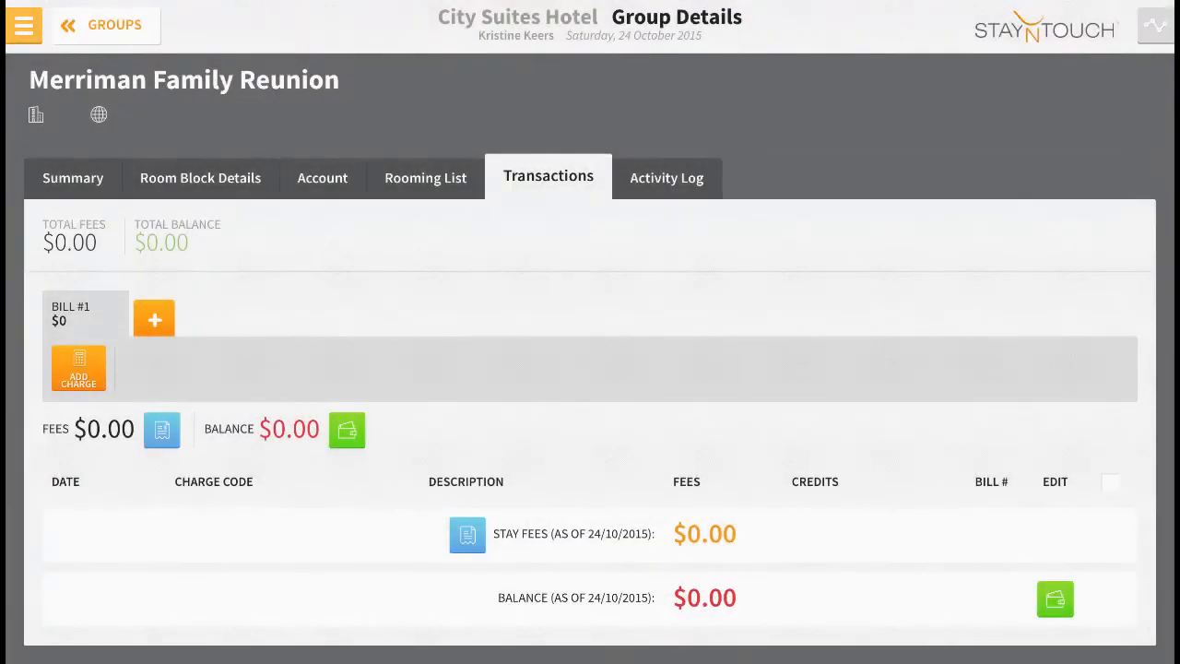
# Examine the group's activity log and its bill transactions.
pyautogui.click(661, 176)
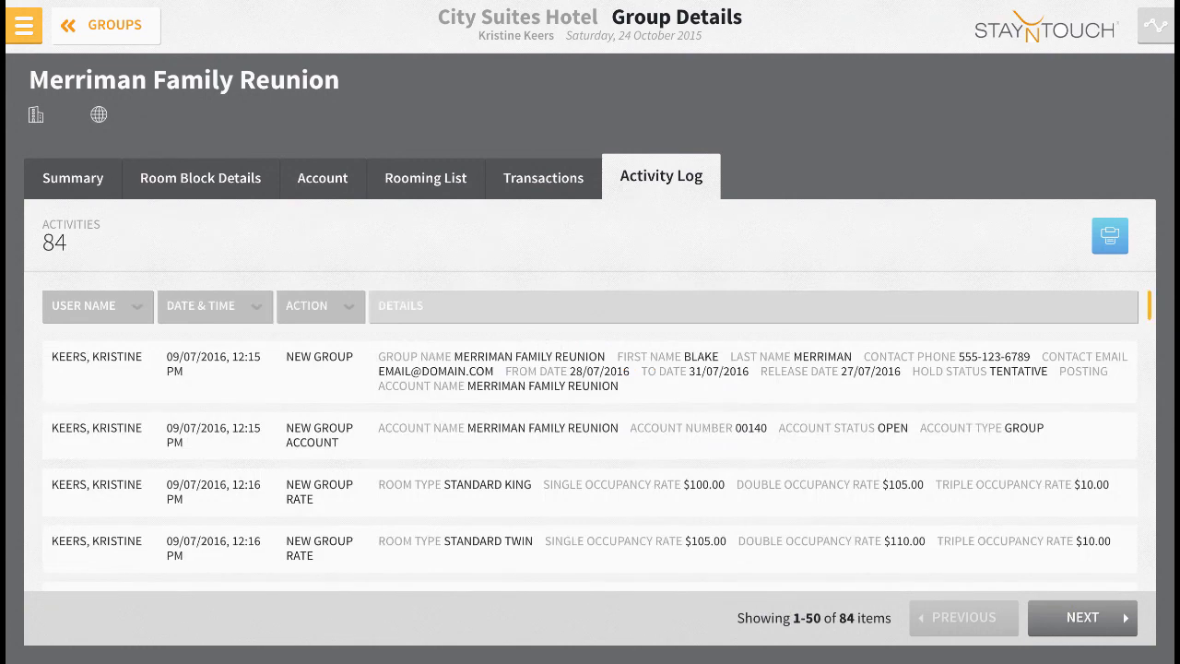
pyautogui.click(543, 178)
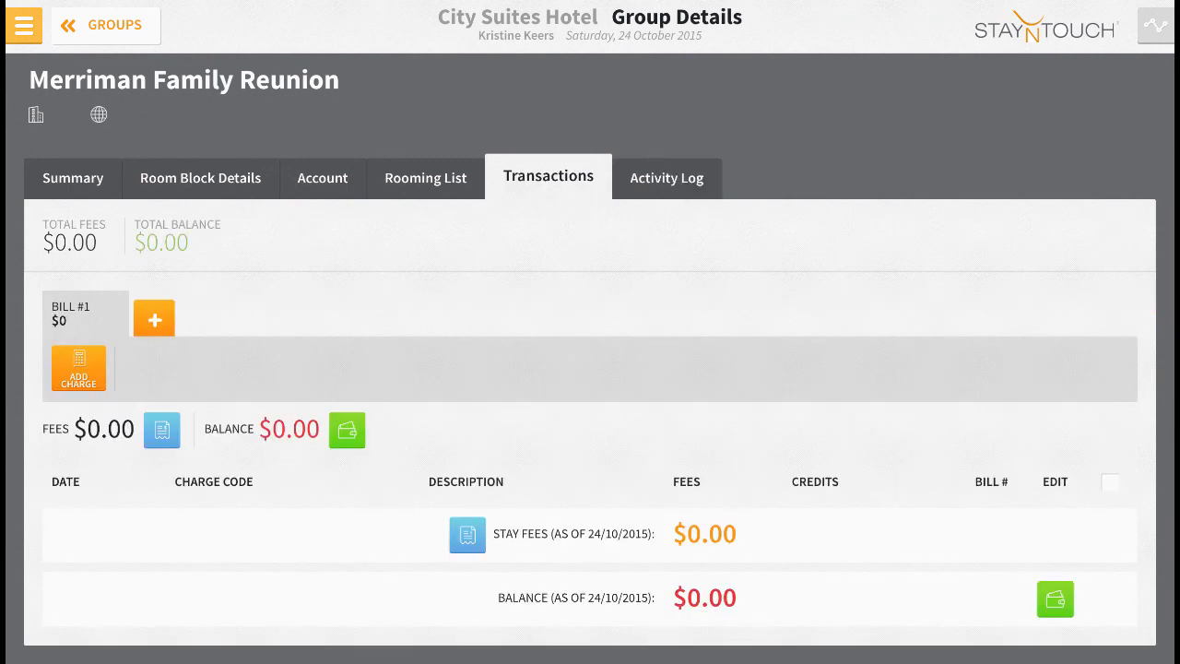
pyautogui.click(667, 178)
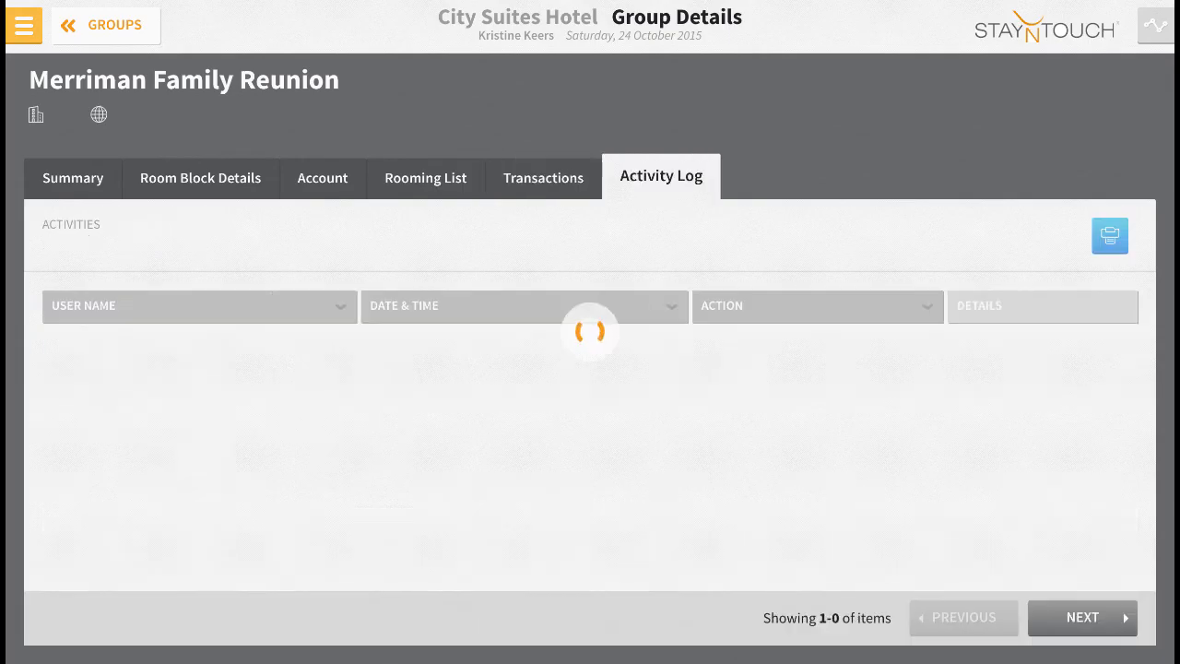